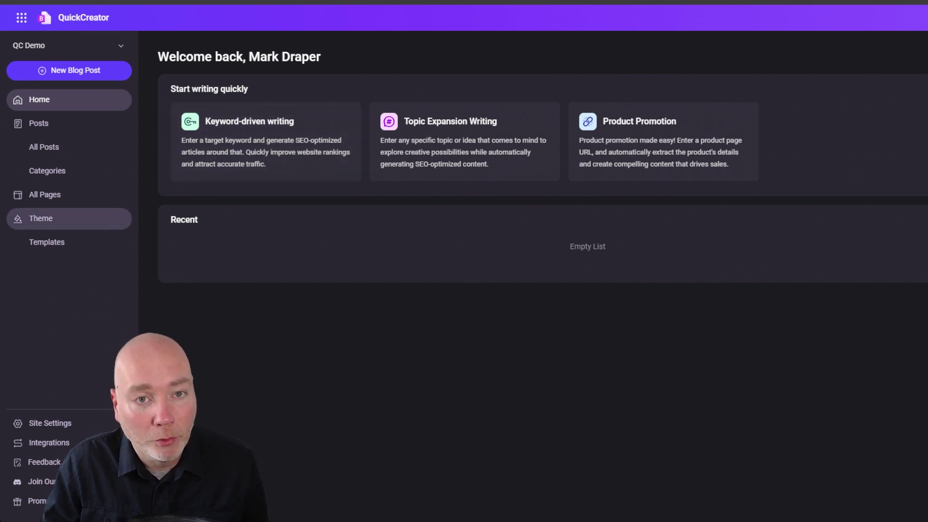
# Step: From the blog page templates, open the Single Posts template with its sample SEO trends post
pyautogui.click(53, 225)
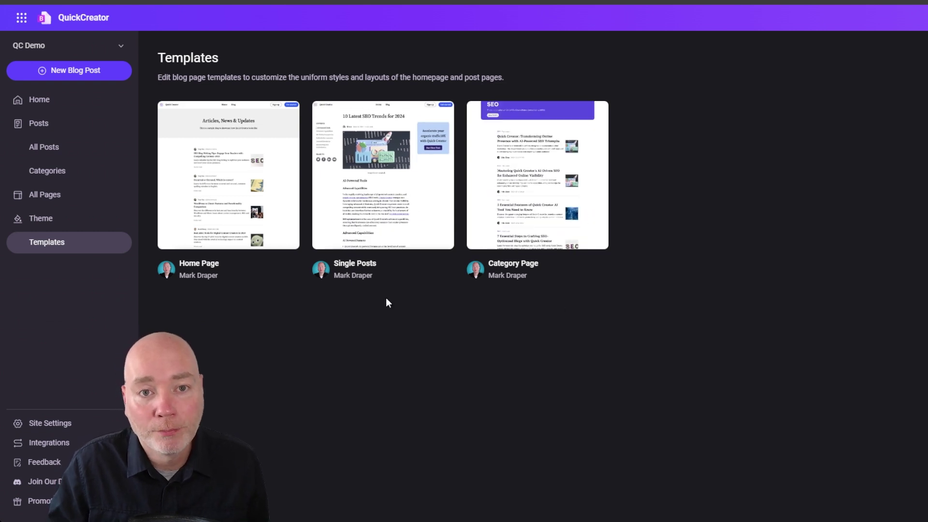
pyautogui.click(377, 218)
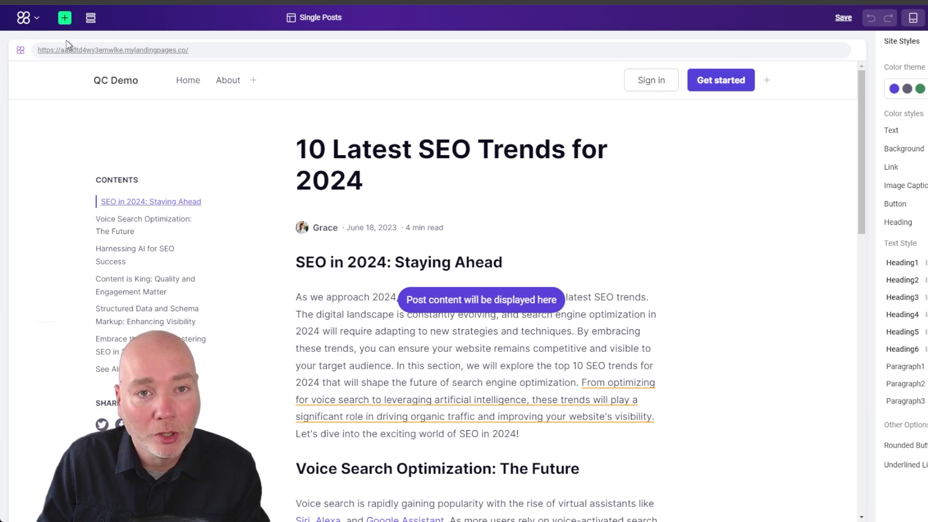
pyautogui.click(65, 18)
pyautogui.click(207, 72)
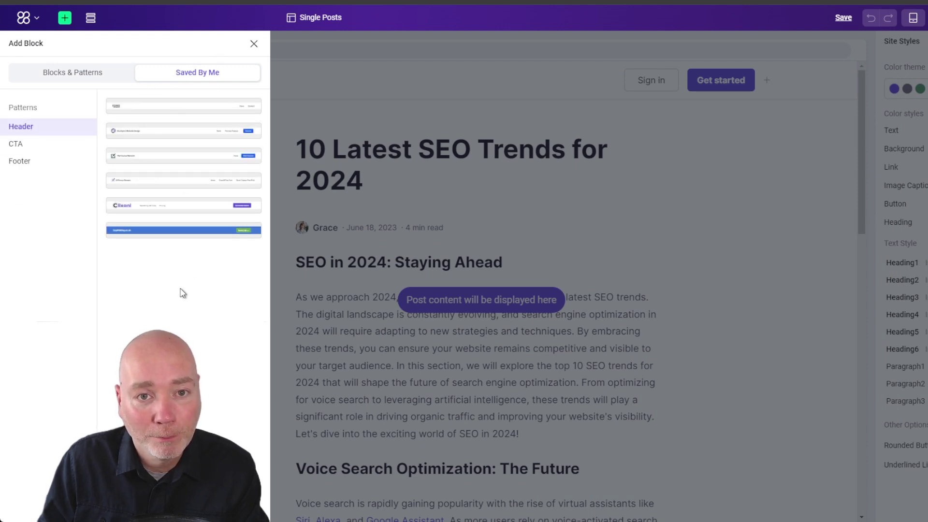
pyautogui.click(254, 44)
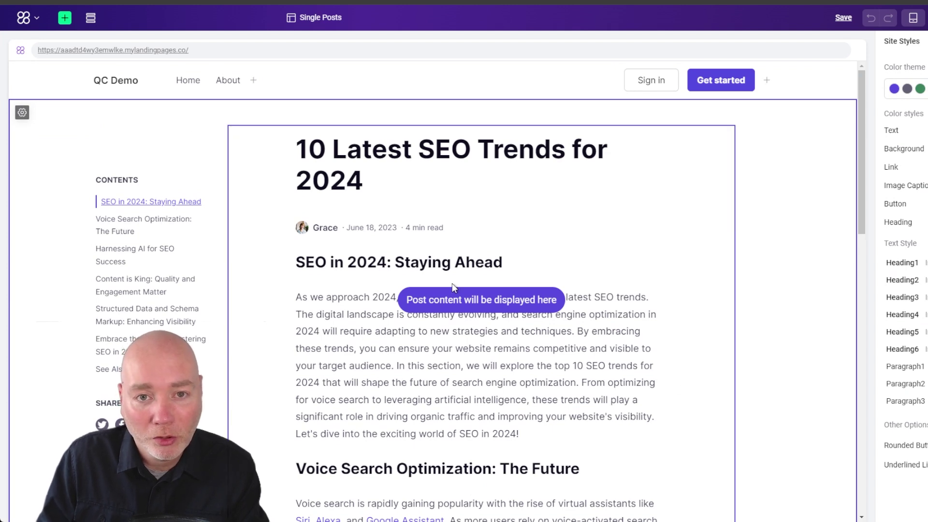
pyautogui.scroll(-5, 453, 287)
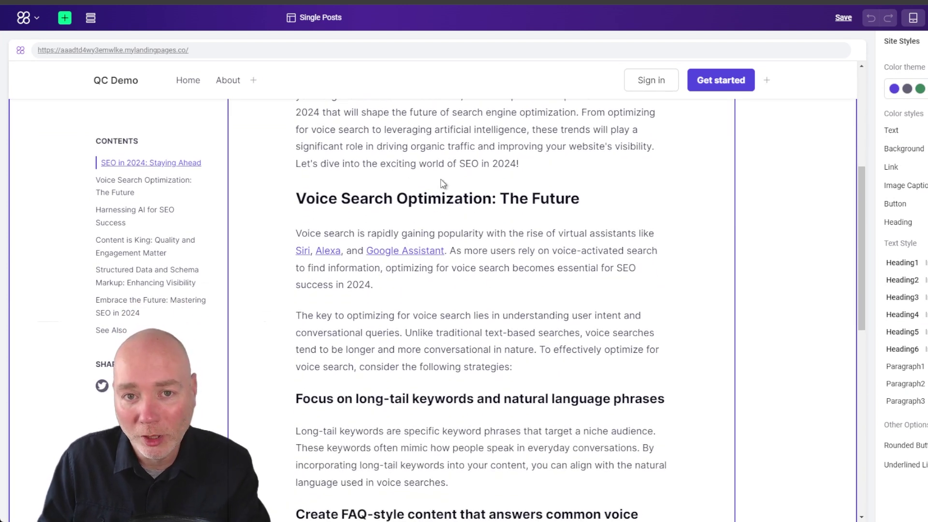
pyautogui.scroll(4, 438, 183)
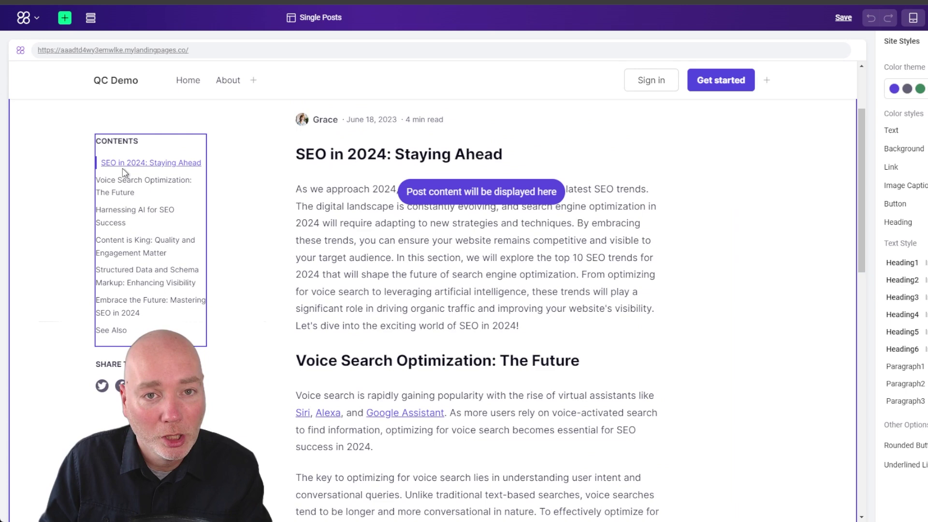
pyautogui.scroll(2, 125, 179)
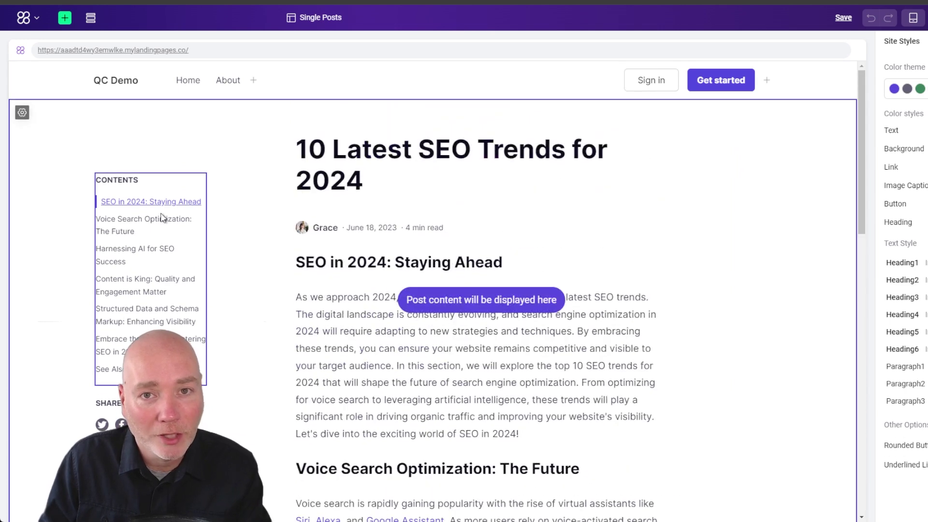
# Step: Turn on the post layout's right sidebar and inspect the promo card's Start Free Trial link
pyautogui.click(409, 215)
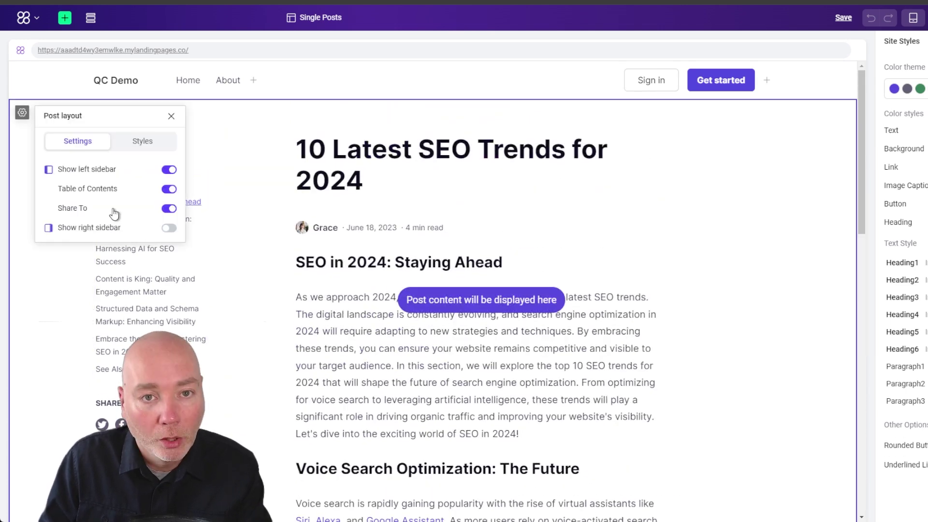
pyautogui.click(169, 228)
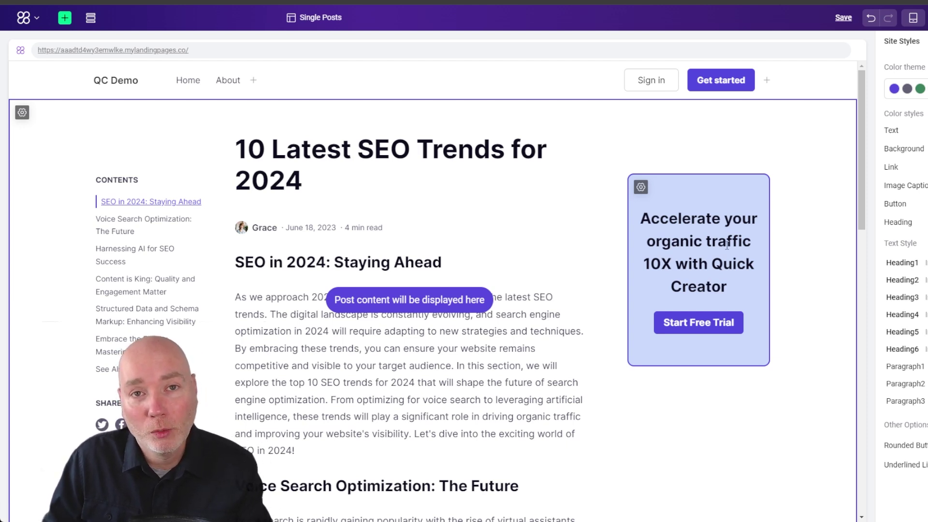
pyautogui.click(699, 228)
pyautogui.moveTo(658, 228); pyautogui.dragTo(686, 264)
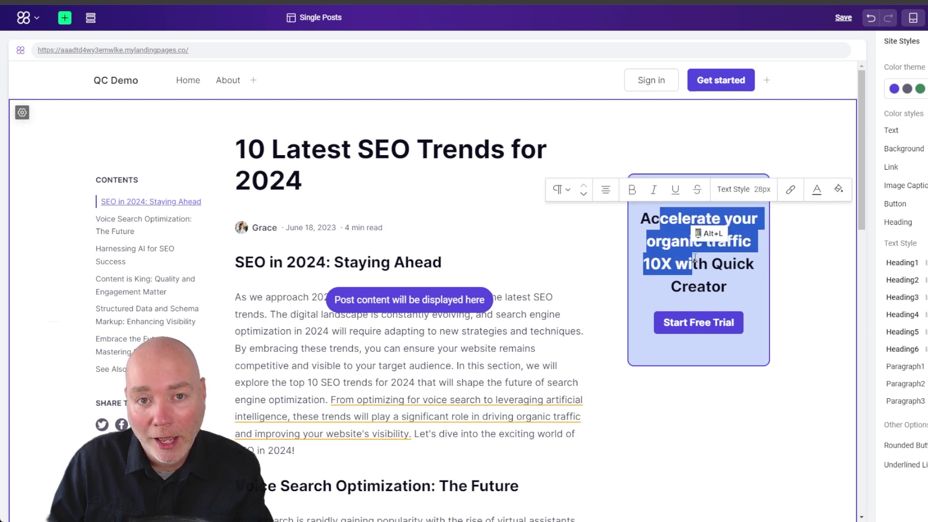
pyautogui.click(710, 320)
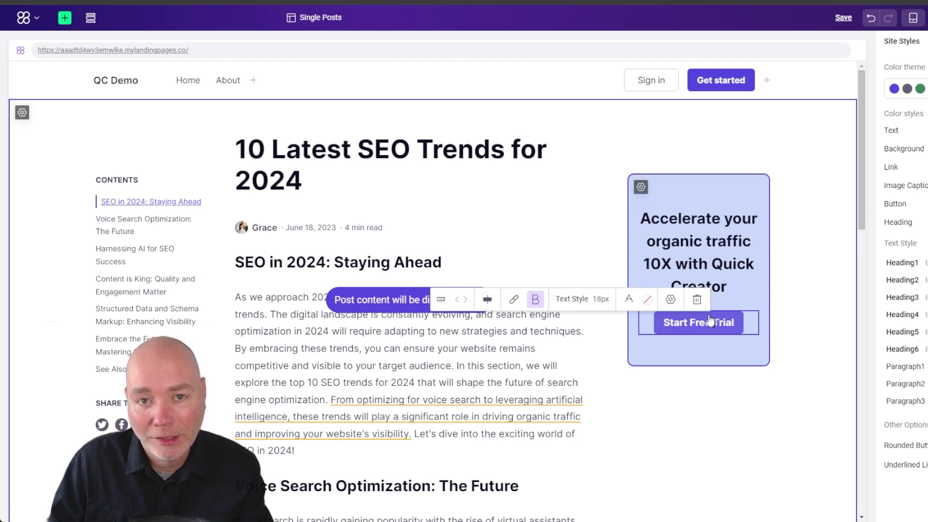
pyautogui.click(513, 300)
pyautogui.click(686, 344)
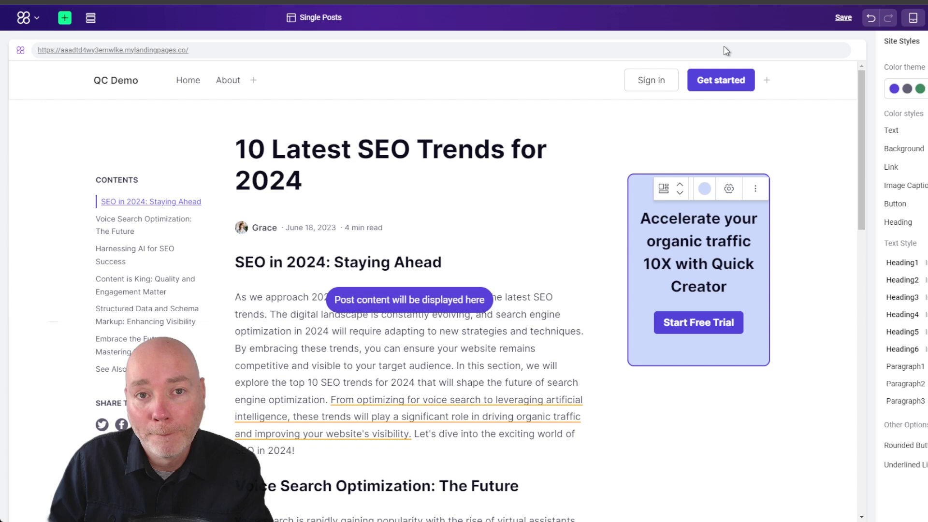
# Step: Check the header's Get started link and scroll through the template preview
pyautogui.click(737, 88)
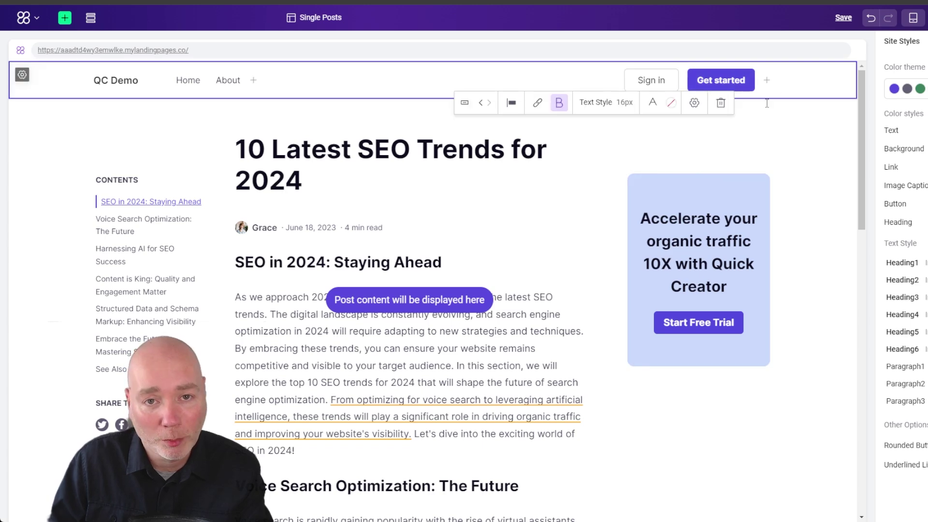
pyautogui.scroll(-15, 356, 255)
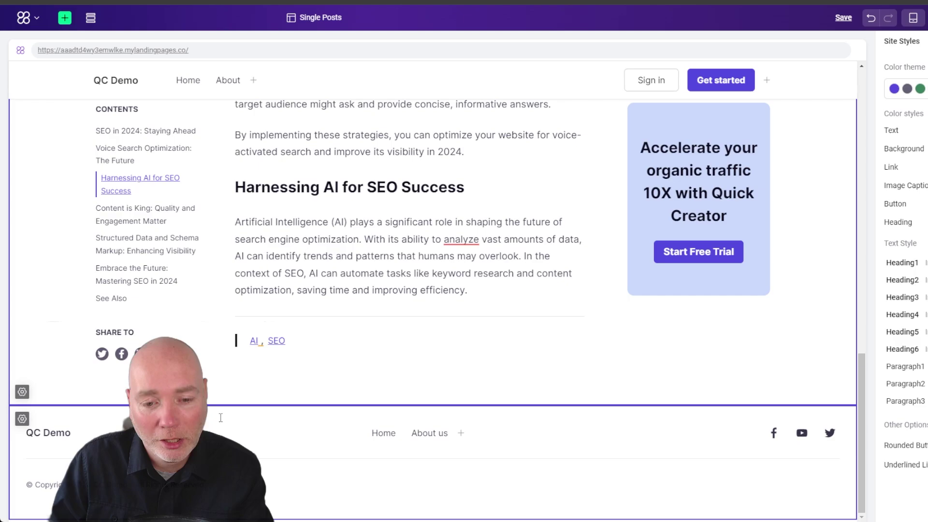
pyautogui.scroll(6, 488, 301)
pyautogui.scroll(10, 491, 299)
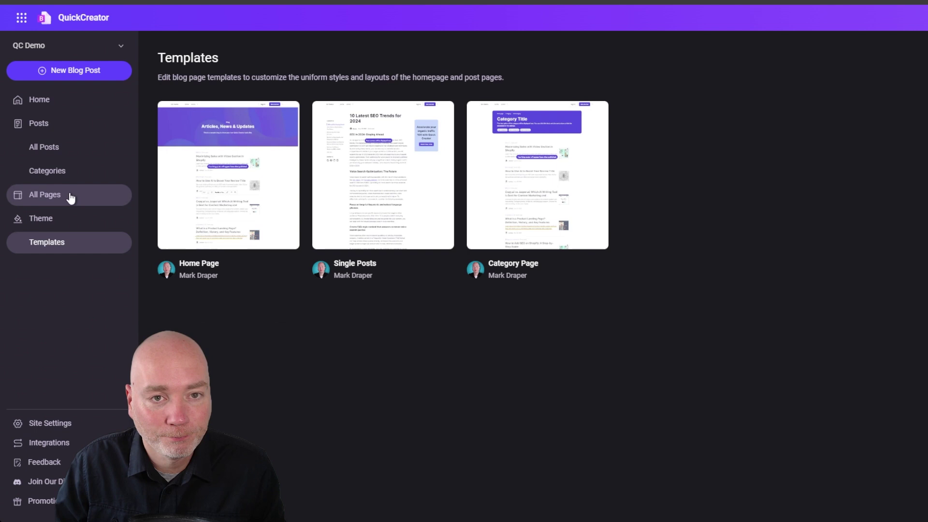
# Step: From All Posts, start a new Explanatory Article blog post in the step-by-step Blog Wizard
pyautogui.click(54, 149)
pyautogui.click(894, 59)
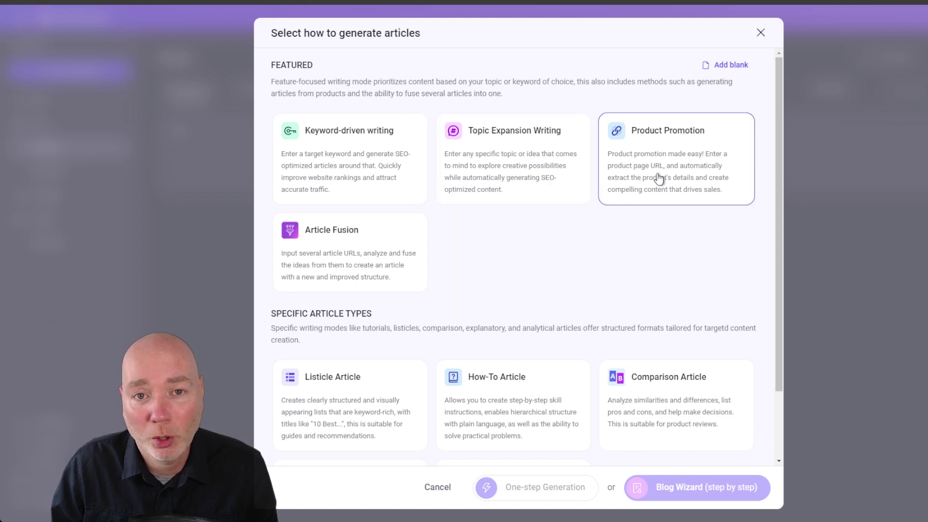
pyautogui.scroll(-2, 369, 184)
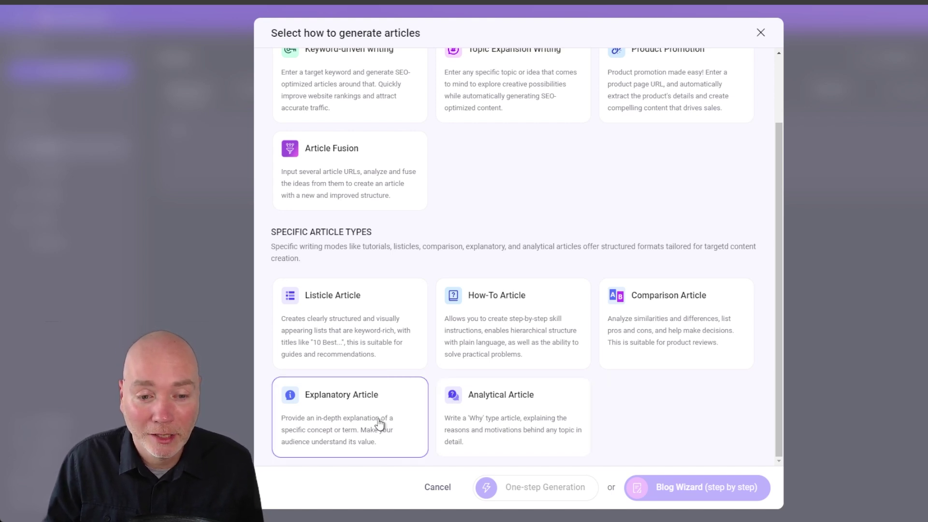
pyautogui.click(389, 431)
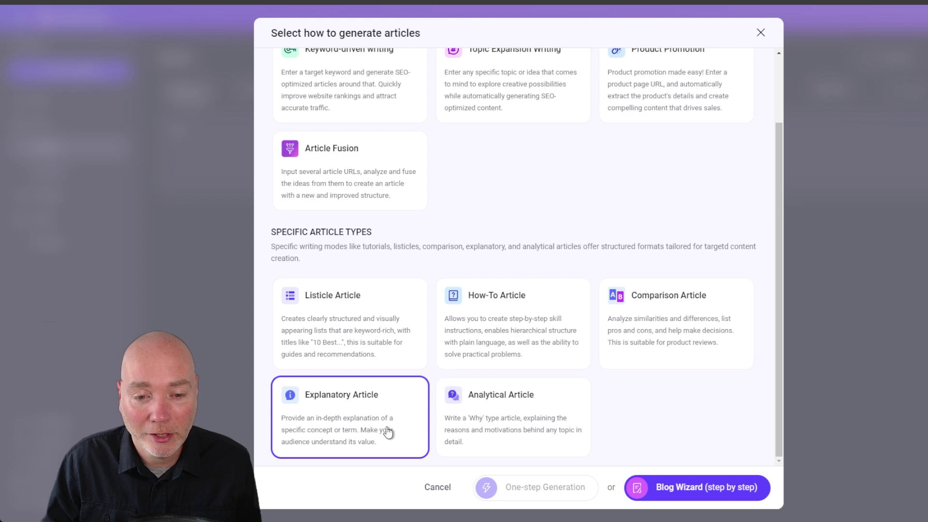
pyautogui.click(714, 489)
# Step: Paste 'Who won the UK general election in 2024?' as the topic, leaving Knowledge empty
pyautogui.click(338, 127)
pyautogui.write('Who won the UK general election in 2024?')
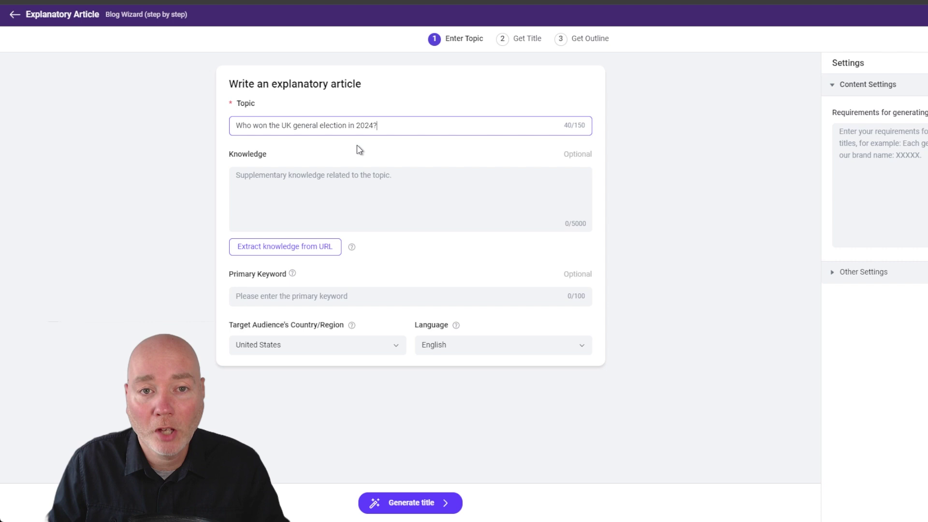
pyautogui.click(317, 202)
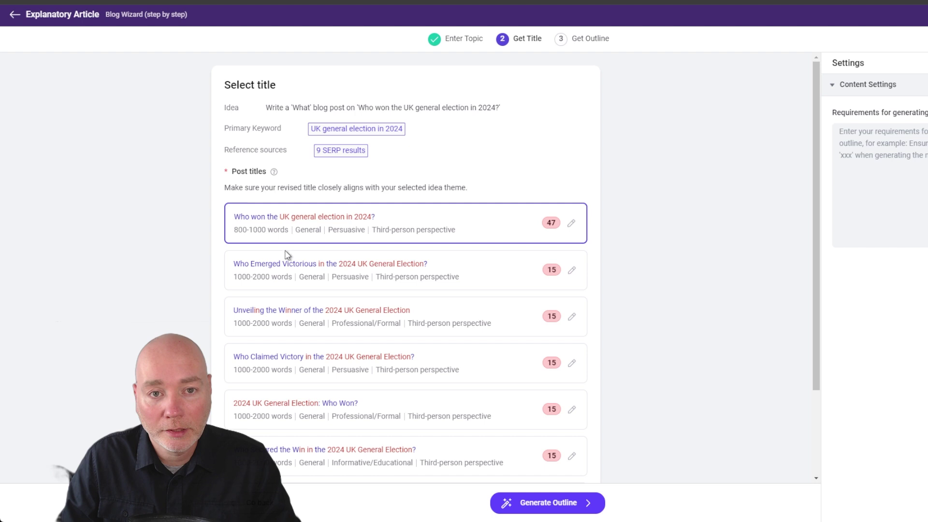
# Step: Select the second title card, 'Who Emerged Victorious in the 2024 UK General Election?', and generate its outline
pyautogui.scroll(-3, 285, 255)
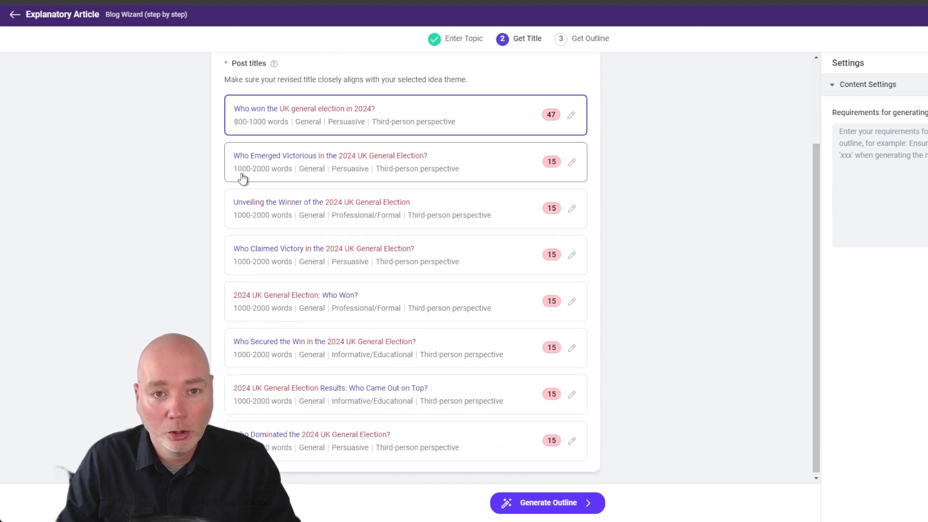
pyautogui.click(489, 154)
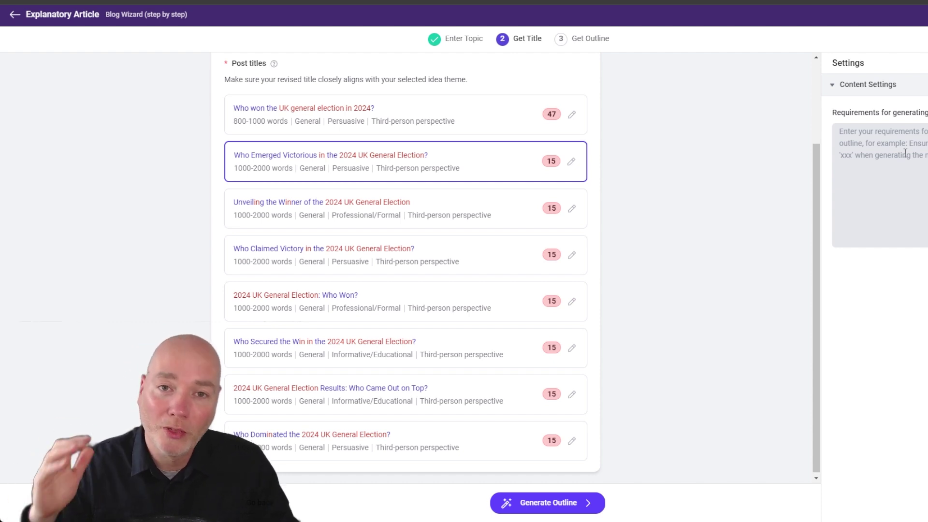
pyautogui.click(542, 509)
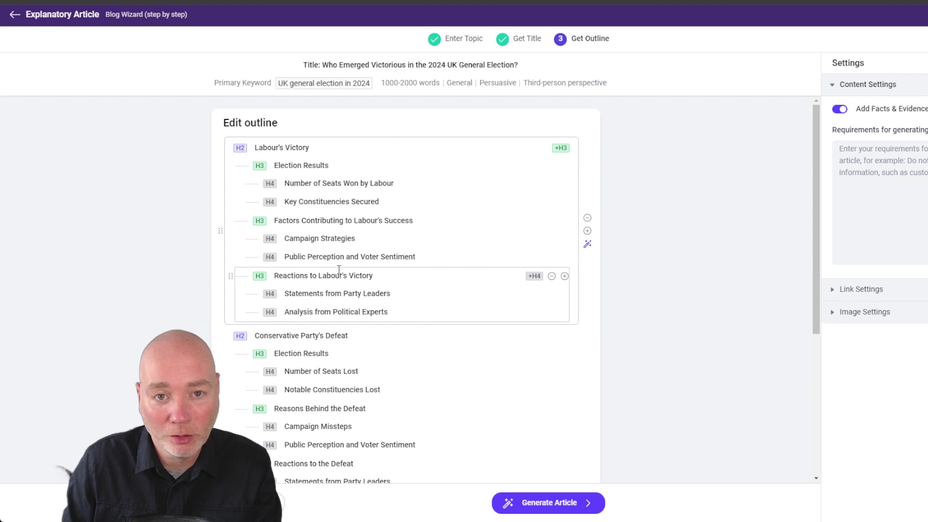
# Step: Review the outline's headings, then generate the full article from it
pyautogui.scroll(-1, 317, 283)
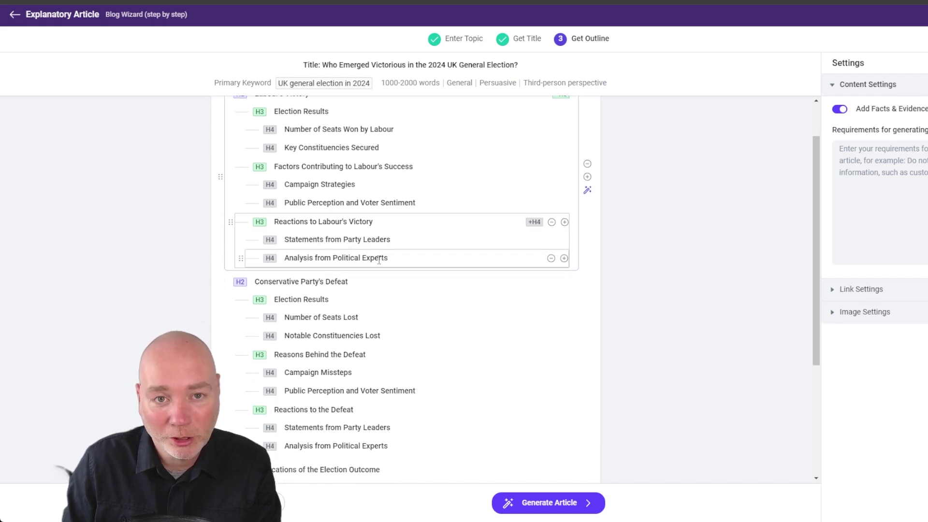
pyautogui.scroll(-1, 378, 260)
pyautogui.scroll(1, 379, 259)
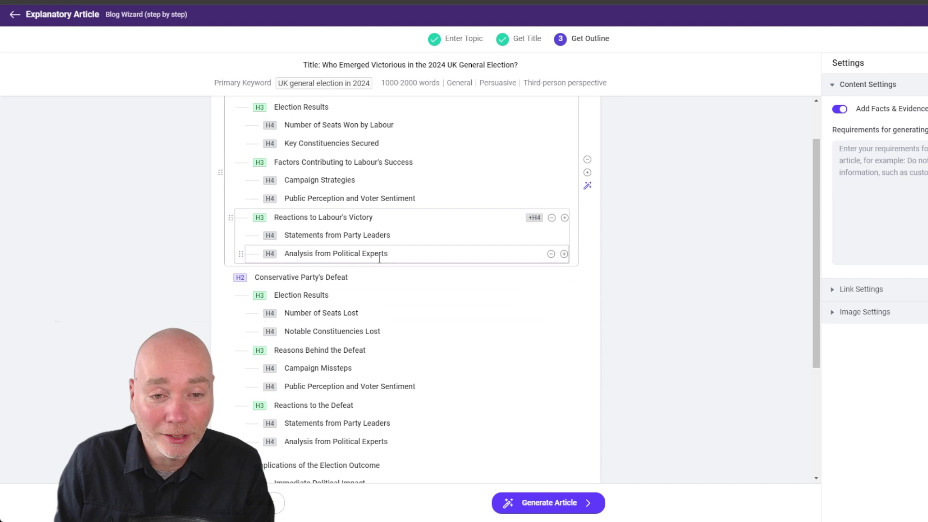
pyautogui.scroll(-1, 380, 259)
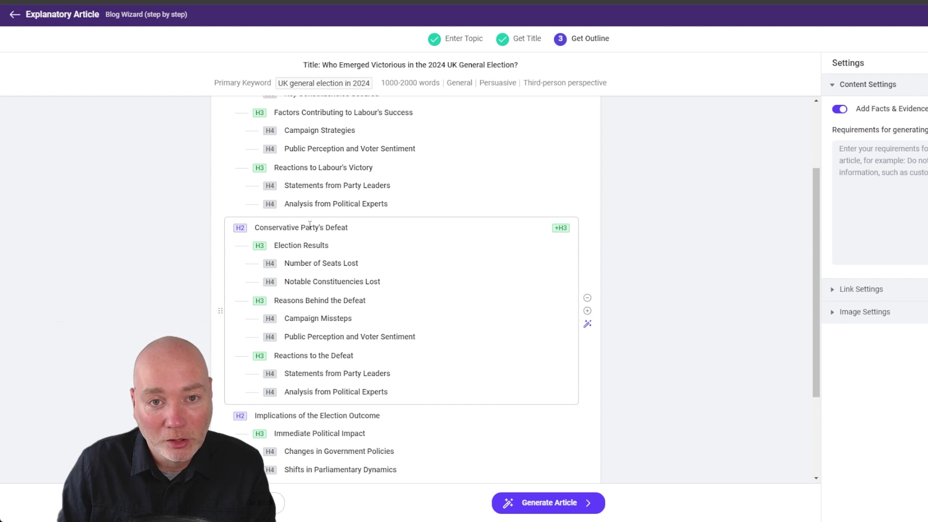
pyautogui.scroll(-3, 310, 232)
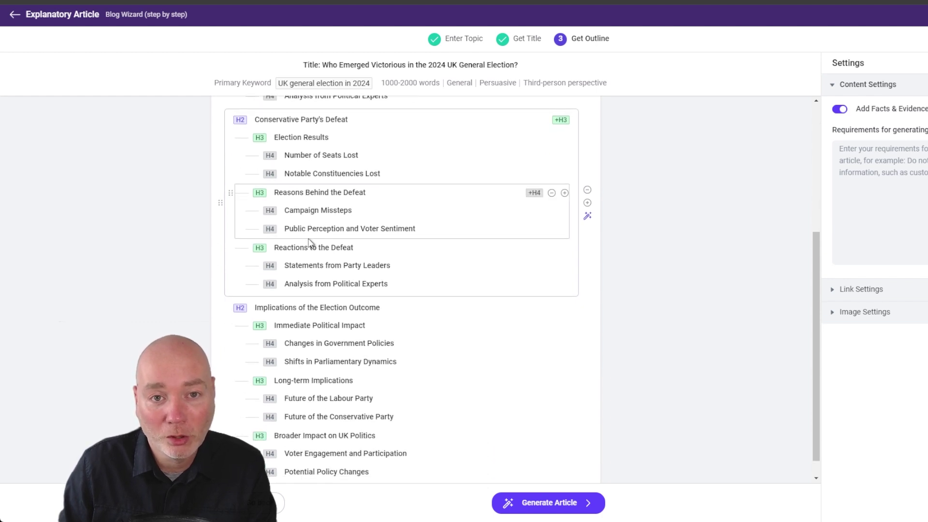
pyautogui.scroll(-1, 310, 242)
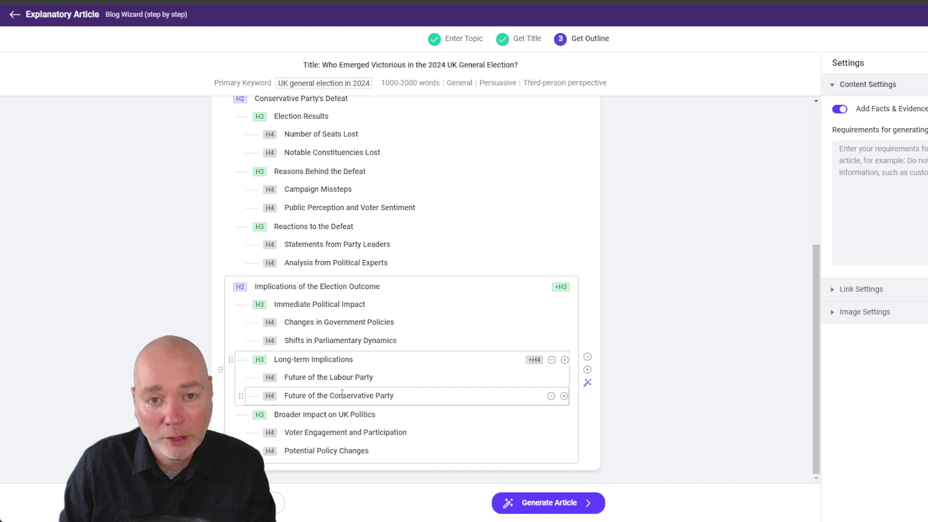
pyautogui.scroll(2, 304, 306)
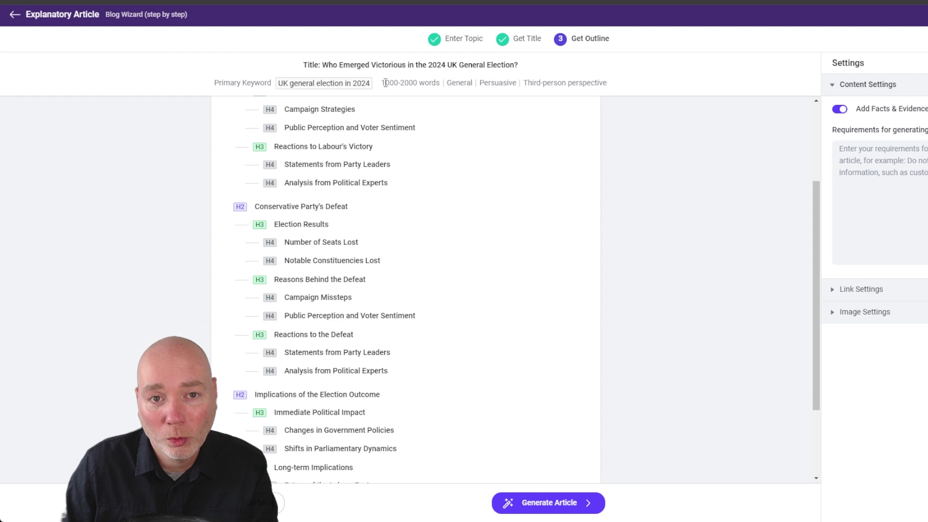
pyautogui.click(549, 504)
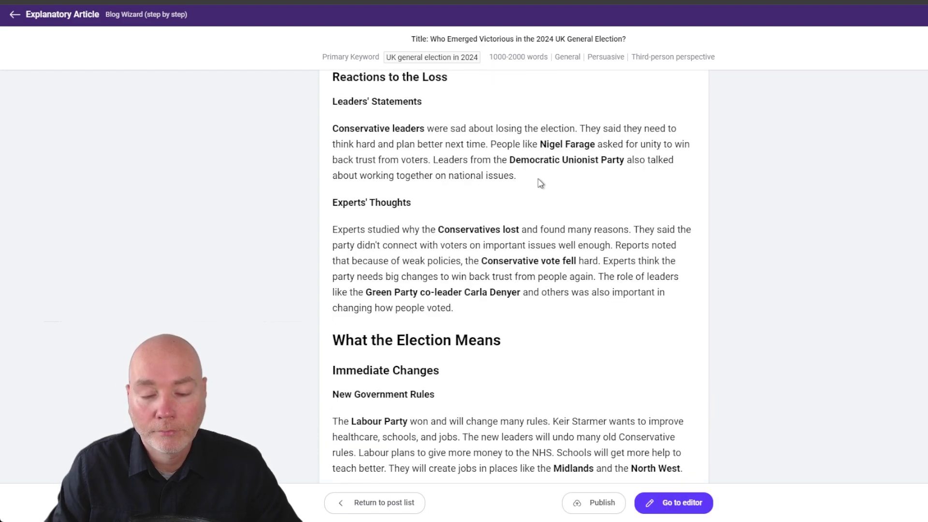
# Step: Scroll the finished article preview to review its sections through What the Election Means
pyautogui.scroll(2, 618, 218)
pyautogui.scroll(-6, 618, 218)
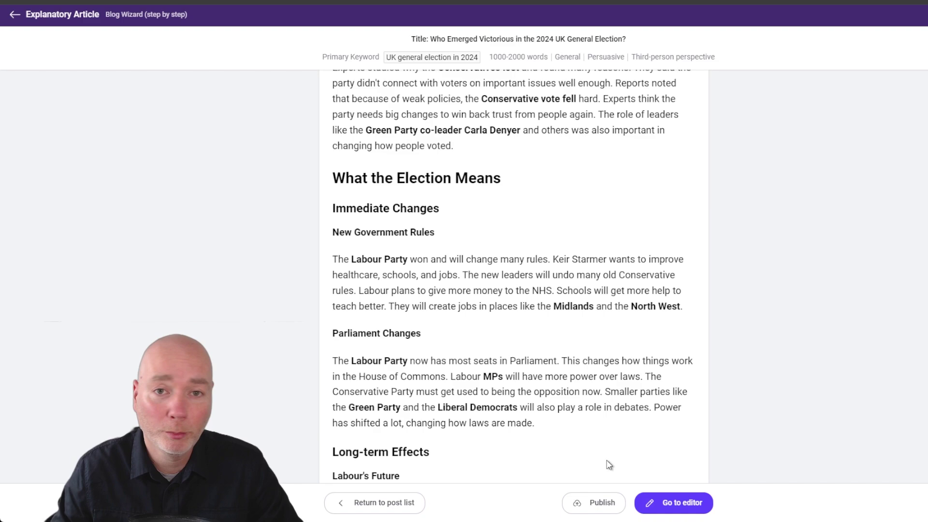
# Step: Open the article in the editor and review the 1326-word post, its newspaper image and sections
pyautogui.click(695, 514)
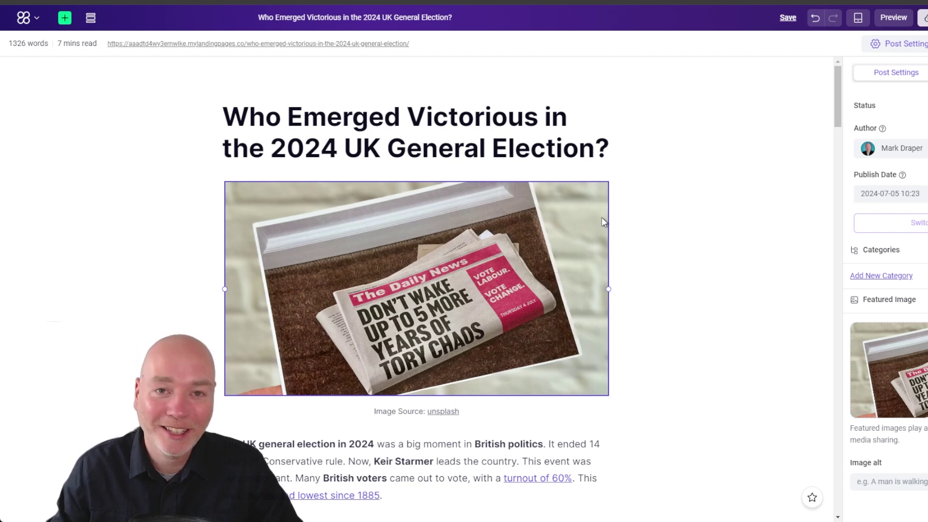
pyautogui.scroll(-1, 547, 201)
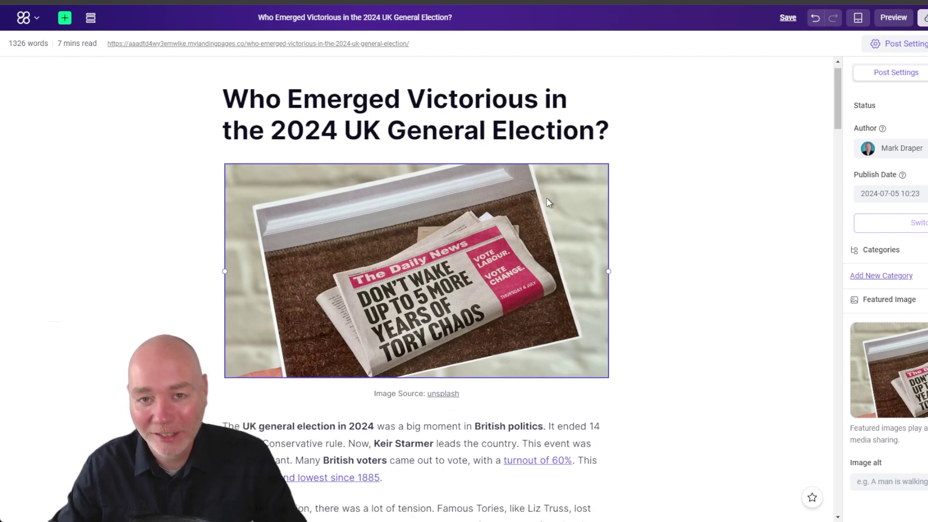
pyautogui.scroll(-3, 546, 198)
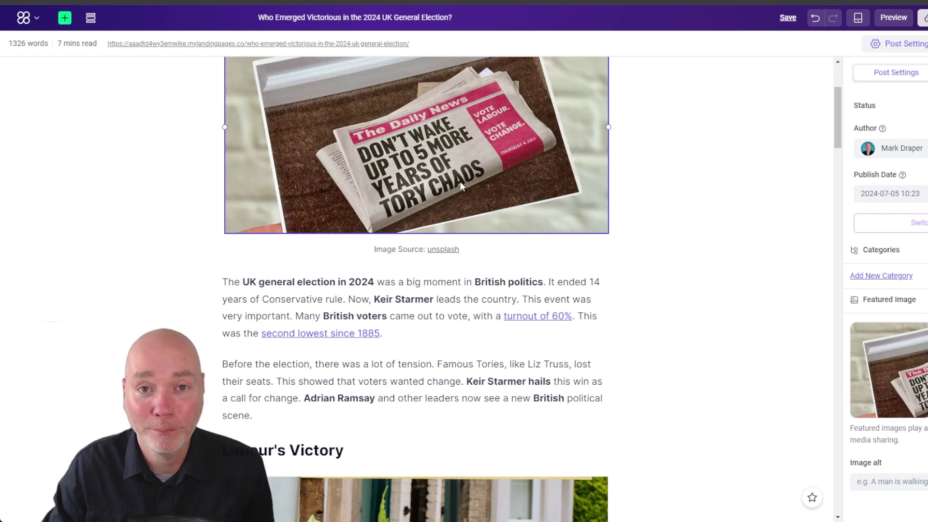
pyautogui.scroll(-1, 460, 182)
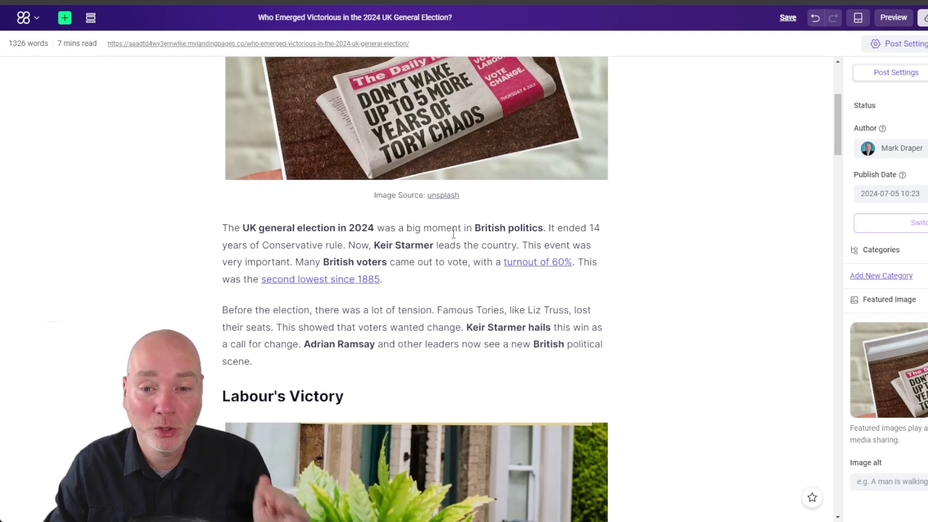
pyautogui.scroll(-1, 454, 235)
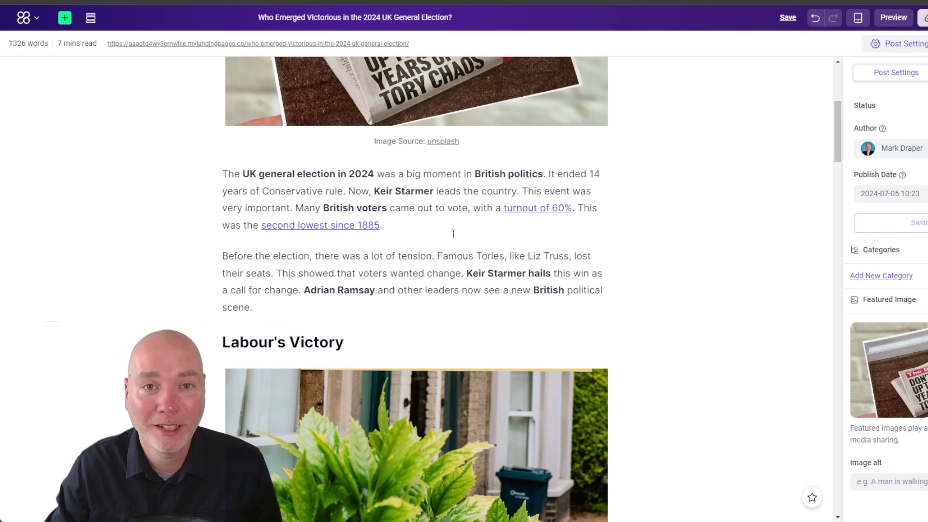
pyautogui.scroll(-9, 453, 234)
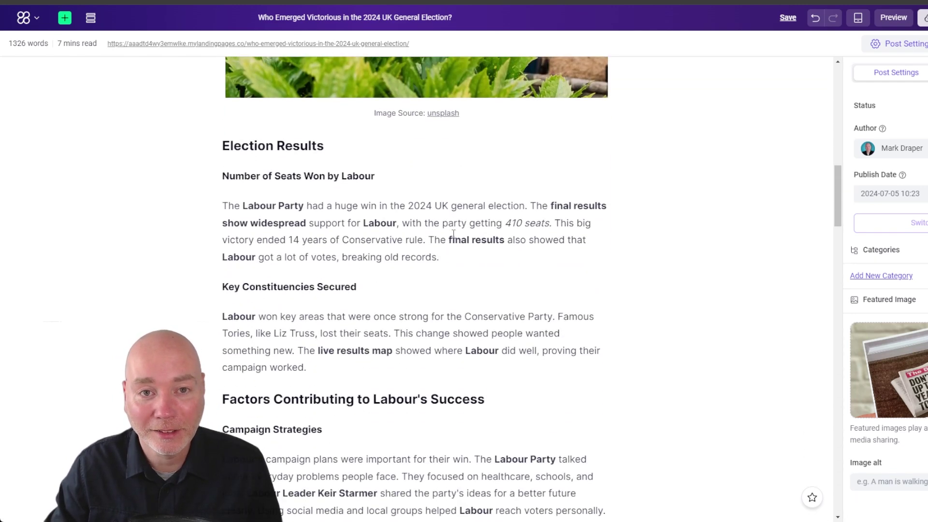
pyautogui.scroll(-7, 453, 234)
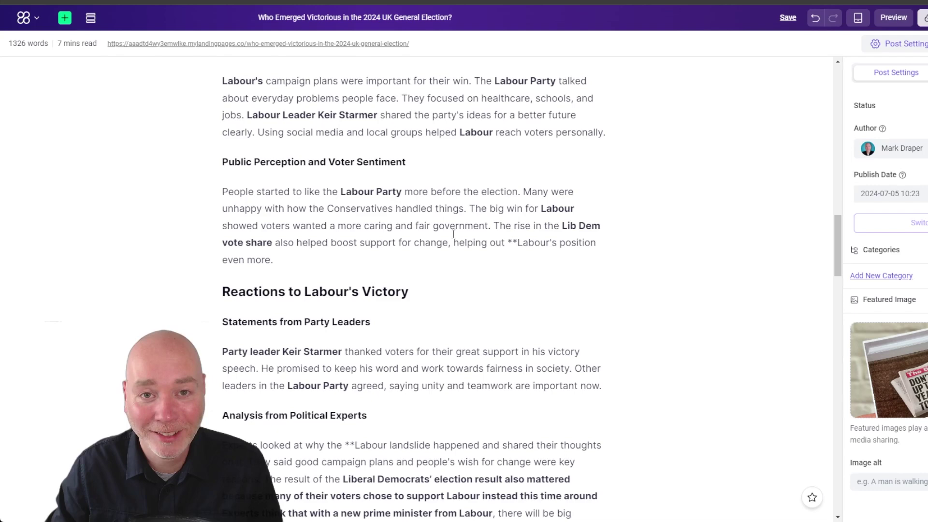
pyautogui.scroll(-5, 454, 234)
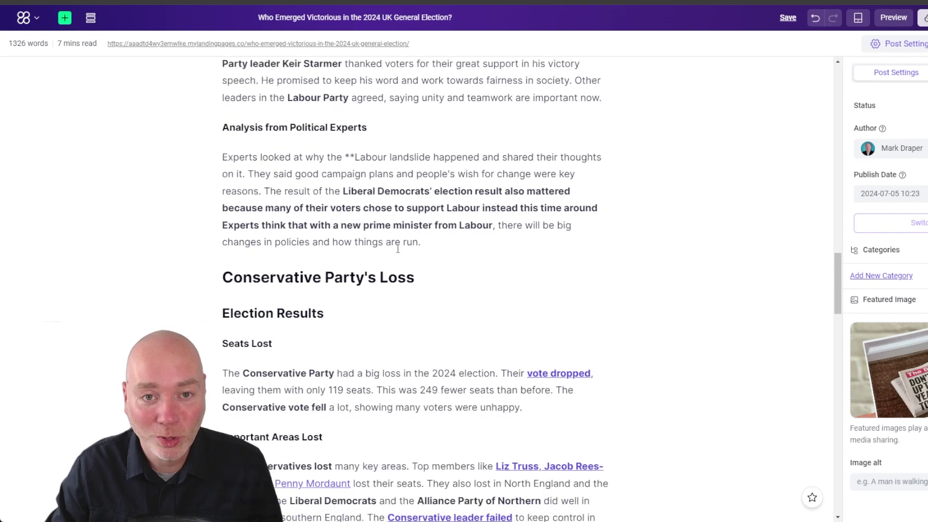
pyautogui.scroll(-1, 398, 249)
pyautogui.scroll(-4, 397, 249)
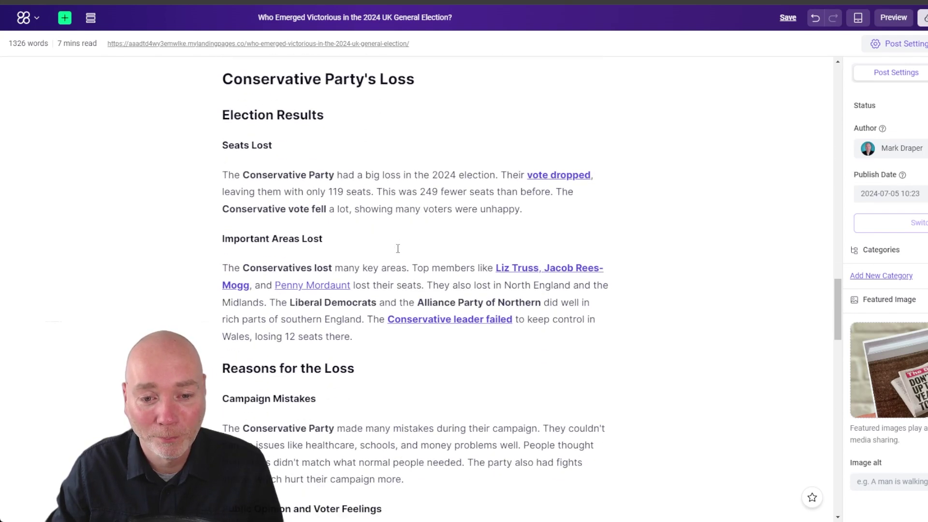
pyautogui.scroll(7, 398, 249)
pyautogui.scroll(5, 398, 249)
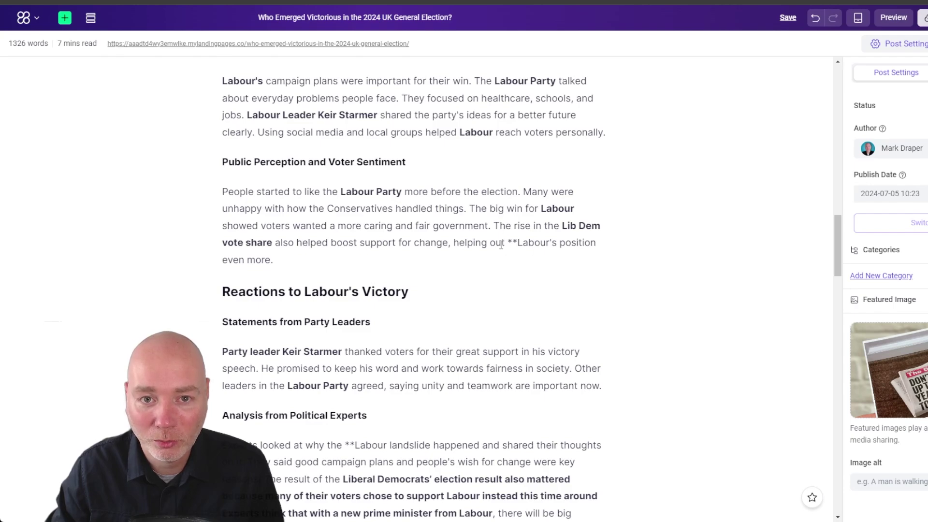
pyautogui.scroll(-5, 507, 244)
pyautogui.scroll(4, 514, 244)
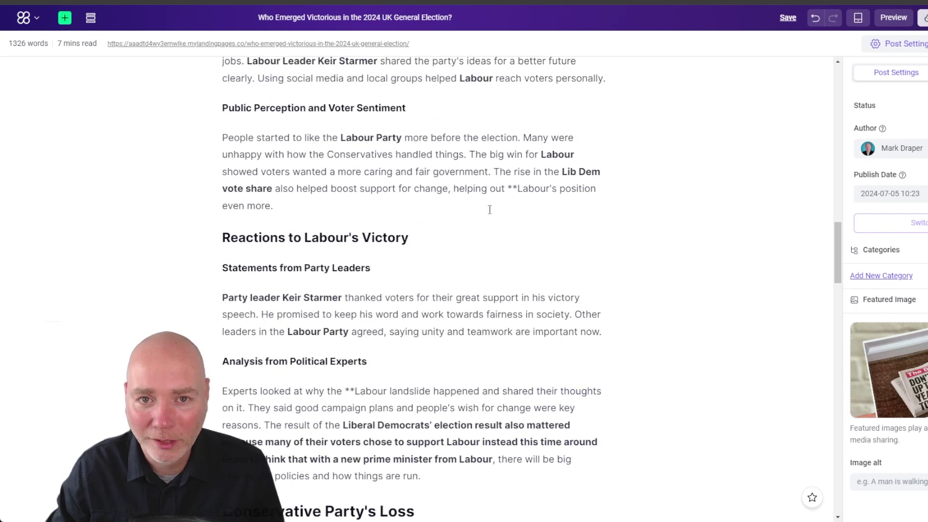
pyautogui.scroll(-20, 421, 205)
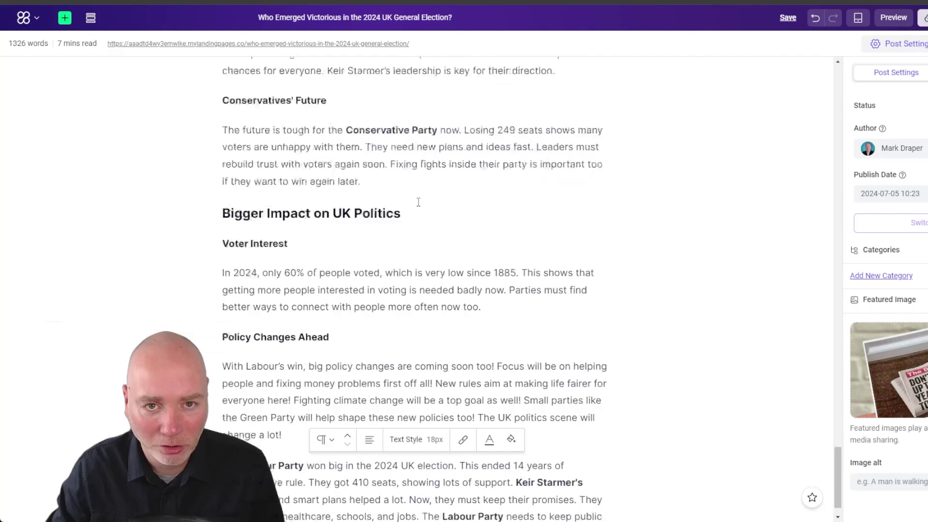
pyautogui.scroll(-1, 418, 202)
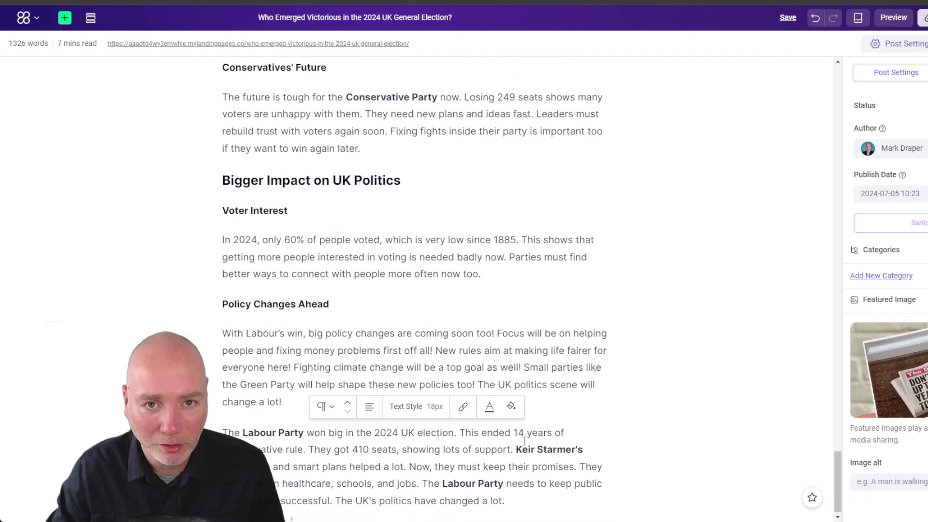
pyautogui.scroll(8, 430, 355)
pyautogui.scroll(20, 431, 355)
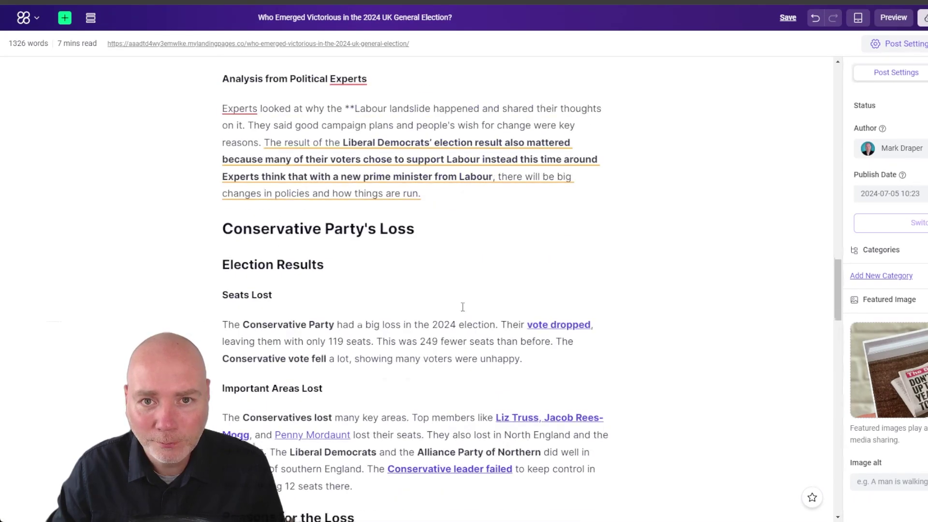
pyautogui.scroll(-3, 525, 334)
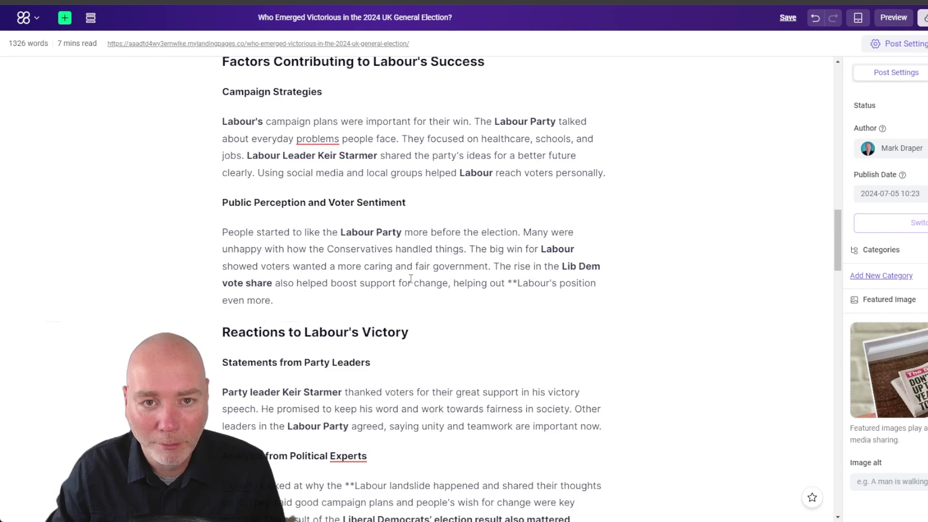
pyautogui.scroll(13, 418, 284)
pyautogui.scroll(13, 419, 283)
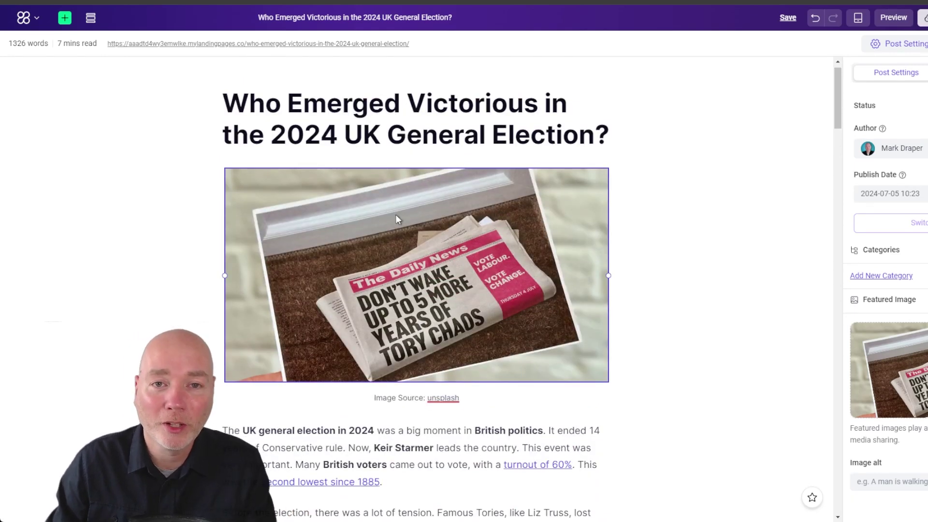
pyautogui.scroll(-5, 440, 198)
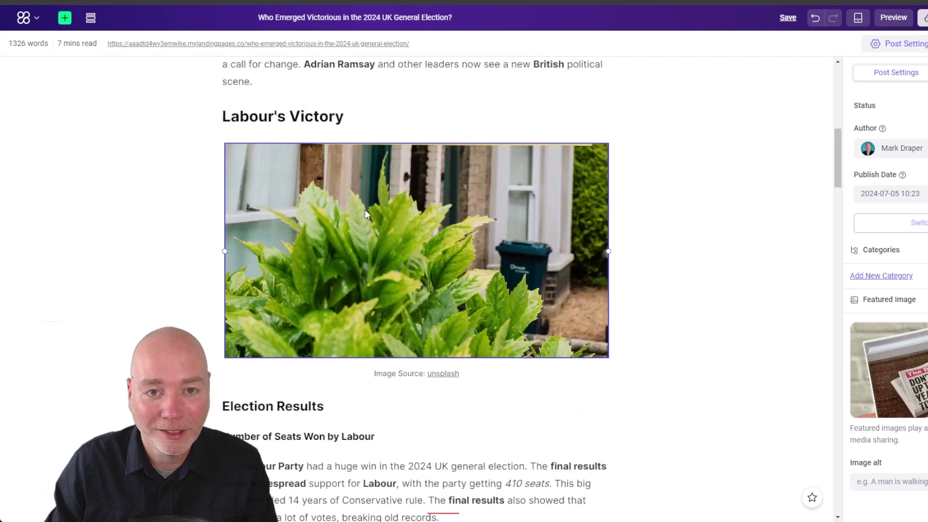
pyautogui.scroll(-7, 364, 210)
pyautogui.scroll(-1, 365, 209)
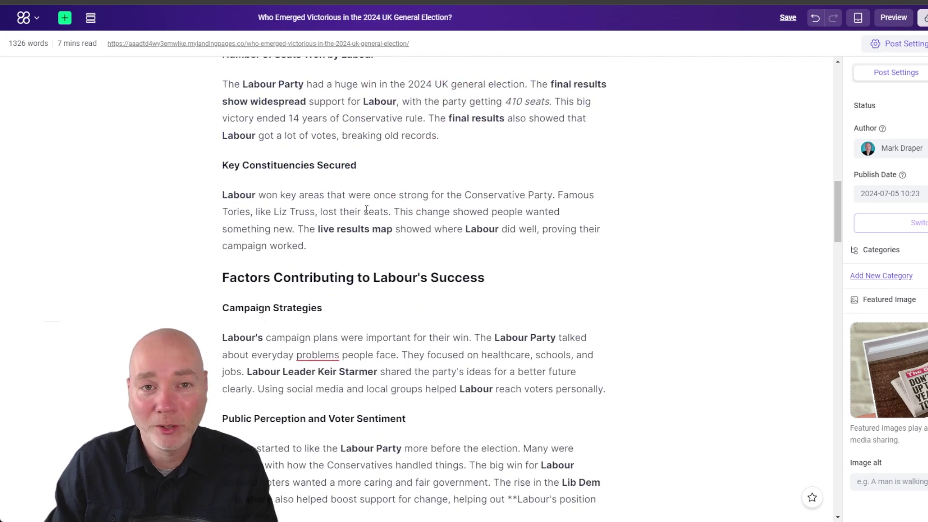
# Step: Insert a CTA block from the Design group after the 'campaign worked.' paragraph
pyautogui.click(332, 254)
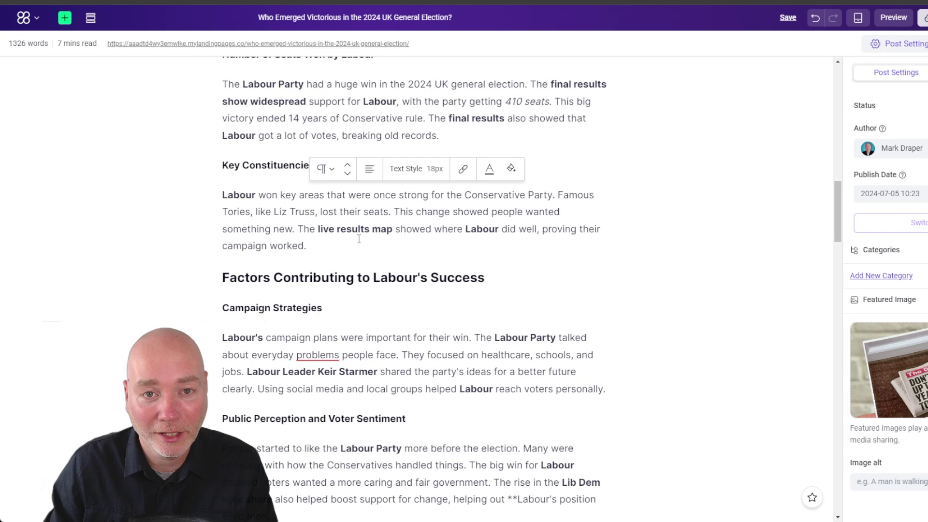
pyautogui.press('Return')
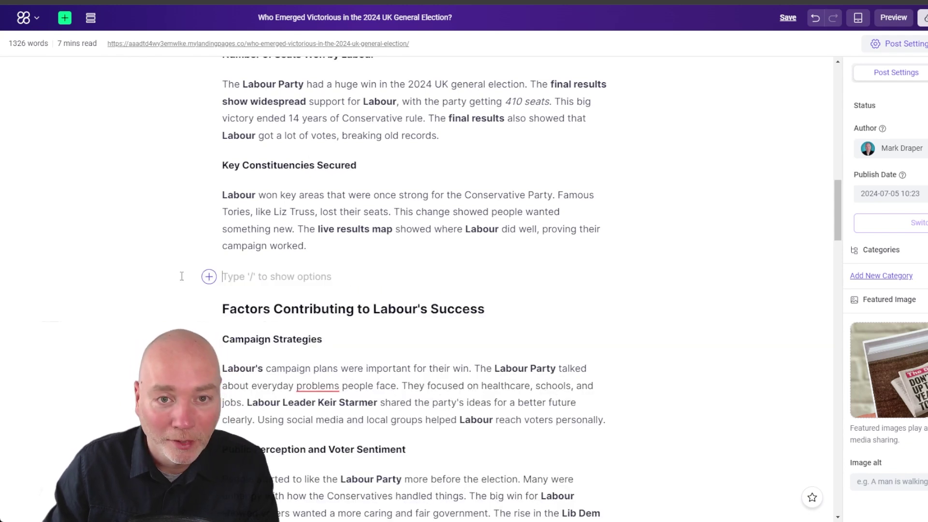
pyautogui.click(209, 278)
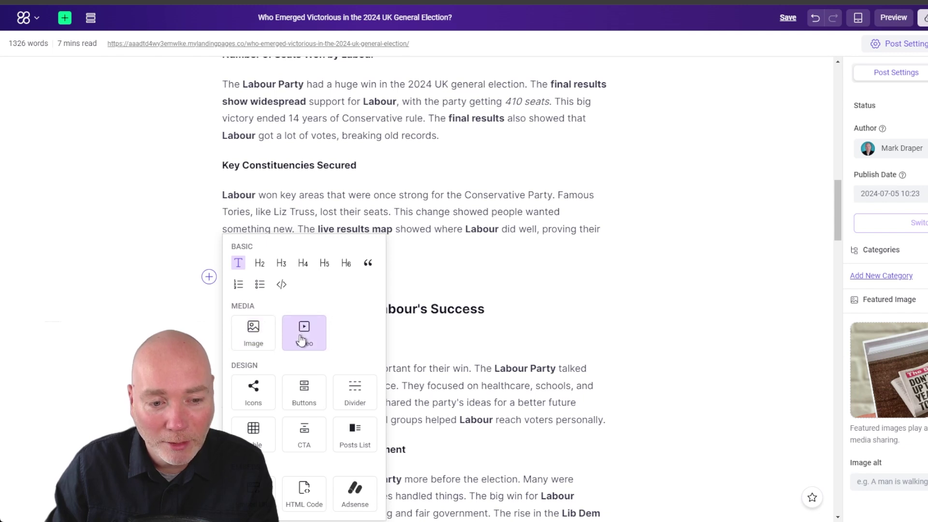
pyautogui.scroll(-2, 301, 340)
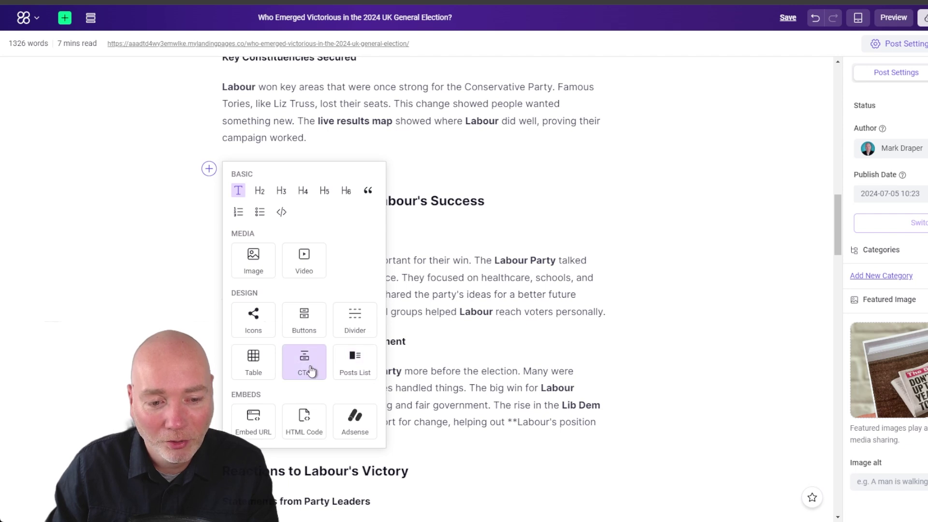
pyautogui.click(311, 370)
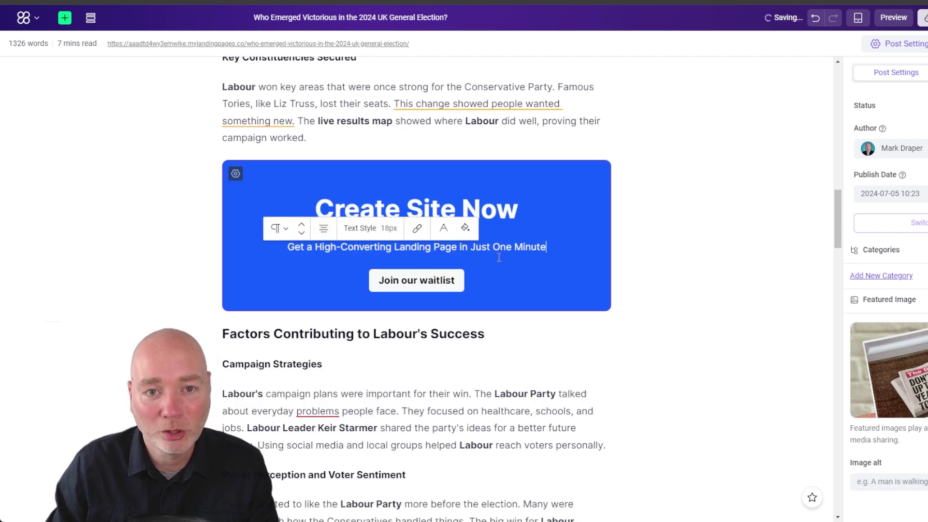
# Step: Select and review the CTA's 'Create Site Now' heading and 'Join our waitlist' button
pyautogui.click(408, 285)
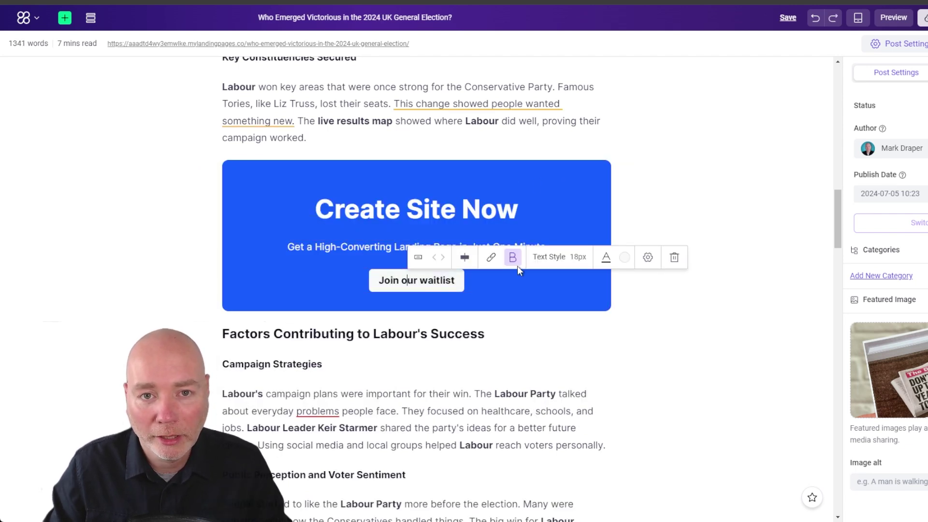
pyautogui.click(382, 211)
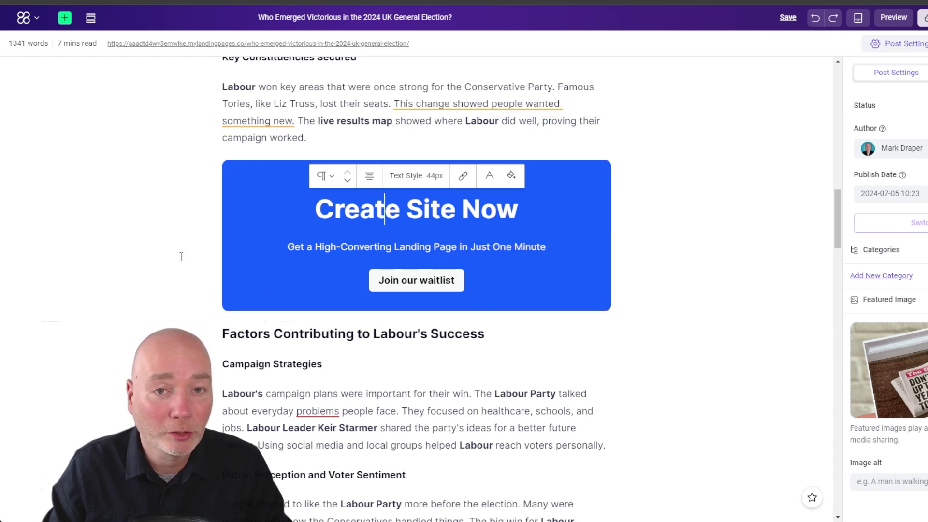
pyautogui.click(225, 288)
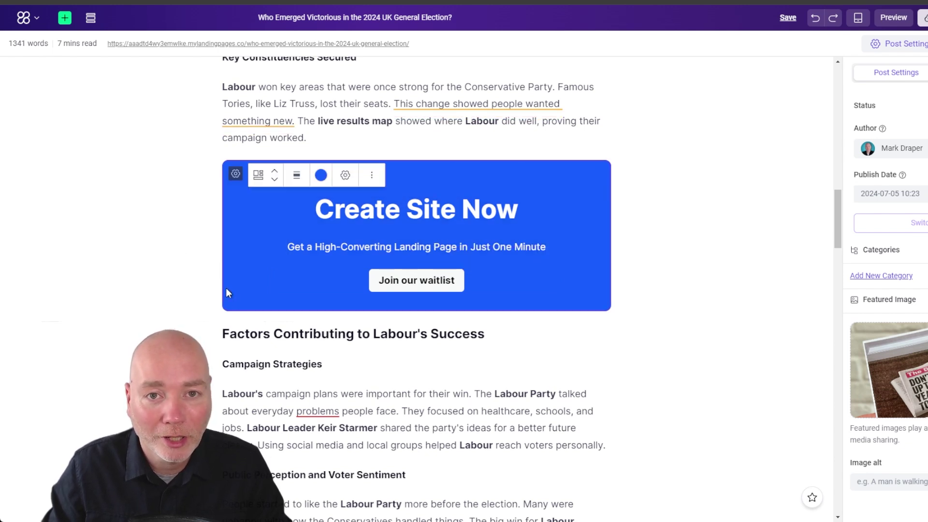
pyautogui.click(227, 206)
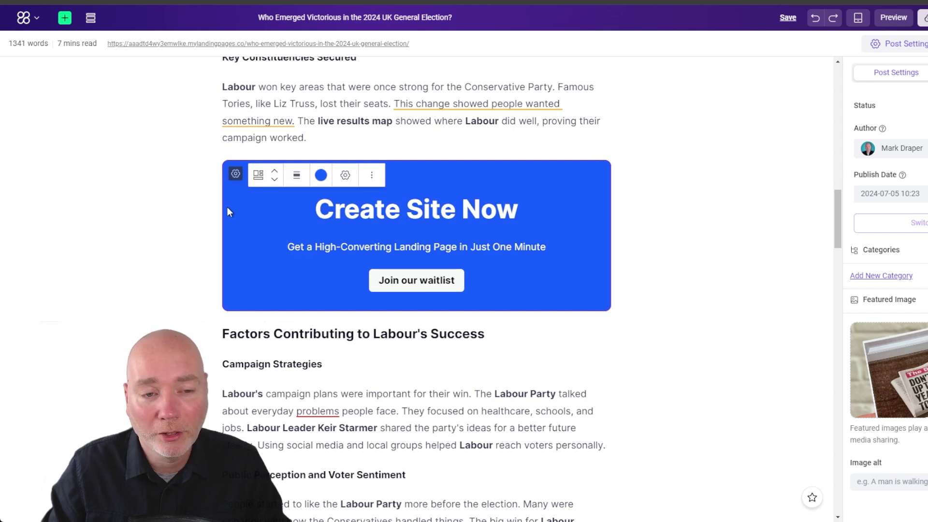
pyautogui.moveTo(233, 195); pyautogui.dragTo(368, 315)
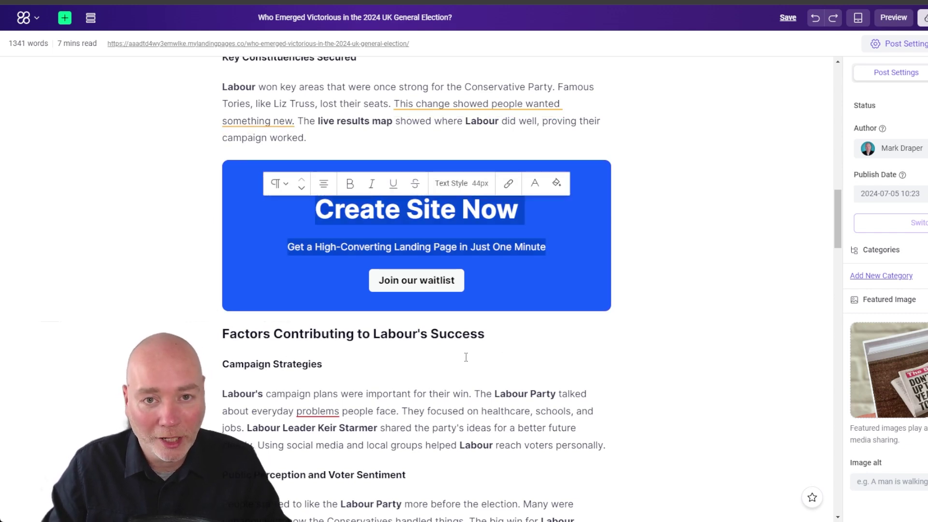
pyautogui.scroll(-7, 425, 311)
# Step: Review the Post Settings SEO fields and view the On-page Check flagging six keyword issues
pyautogui.scroll(-3, 417, 304)
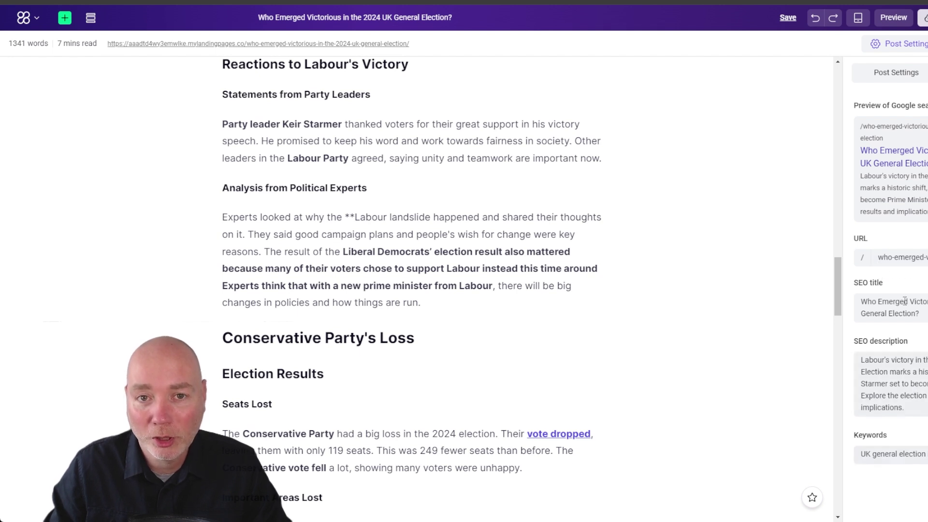
pyautogui.click(915, 80)
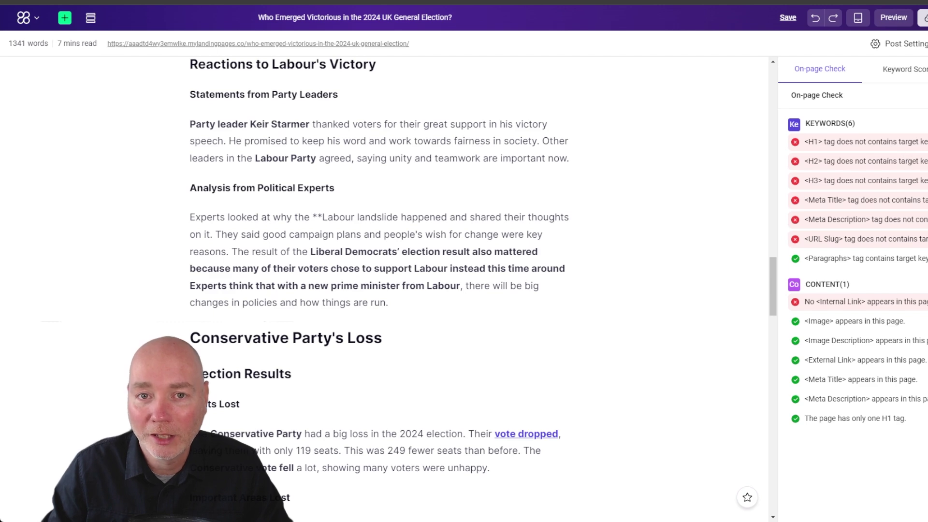
# Step: Compare the keyword score of 23 with the suggested 34, then bring up the Content quality score panel
pyautogui.scroll(10, 531, 129)
pyautogui.click(897, 69)
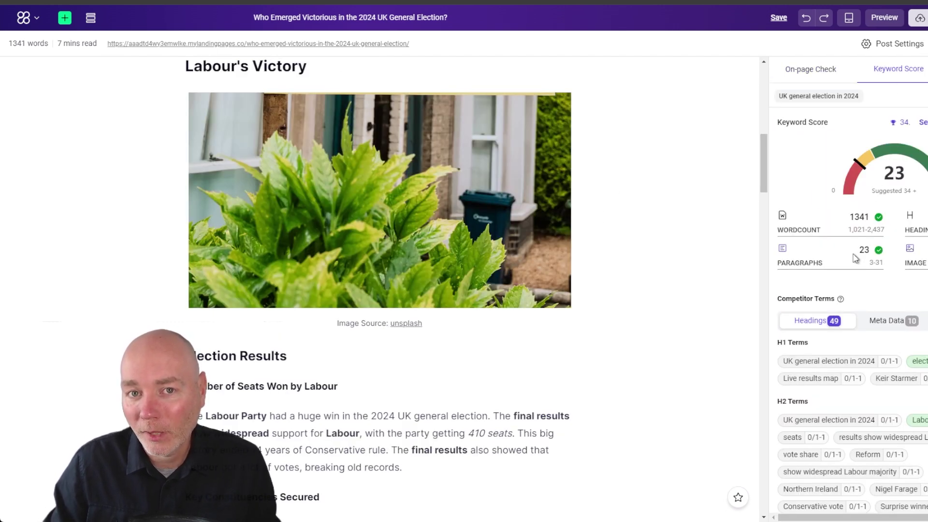
pyautogui.scroll(-4, 862, 266)
pyautogui.scroll(-2, 862, 266)
pyautogui.scroll(6, 867, 272)
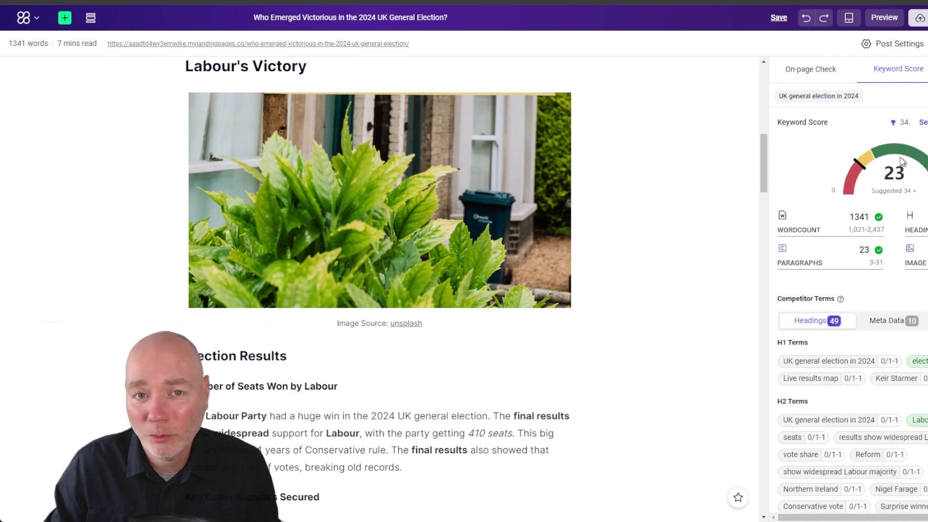
pyautogui.scroll(-4, 914, 141)
pyautogui.scroll(4, 895, 252)
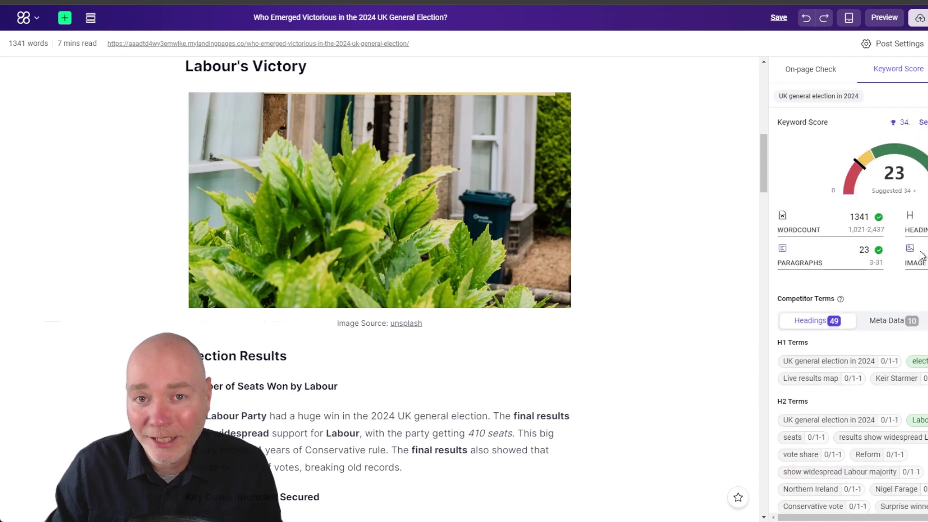
pyautogui.moveTo(900, 124)
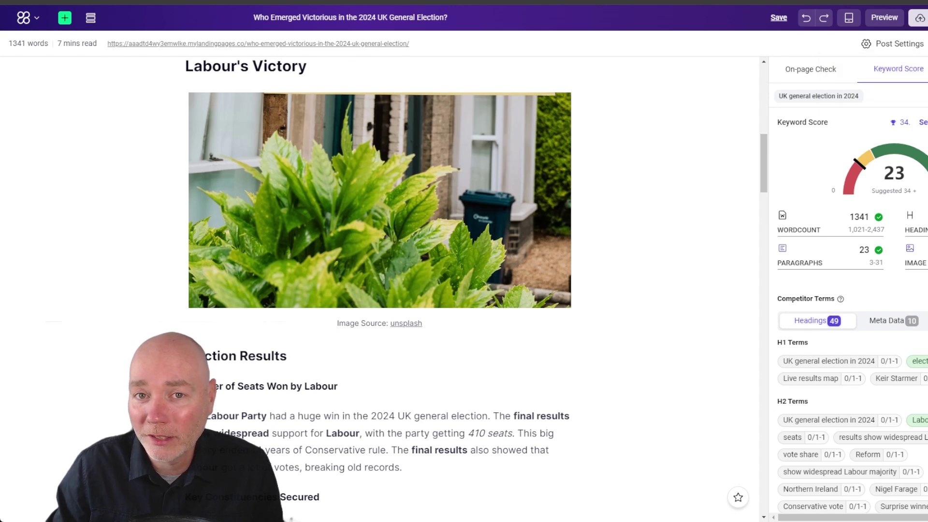
pyautogui.click(923, 123)
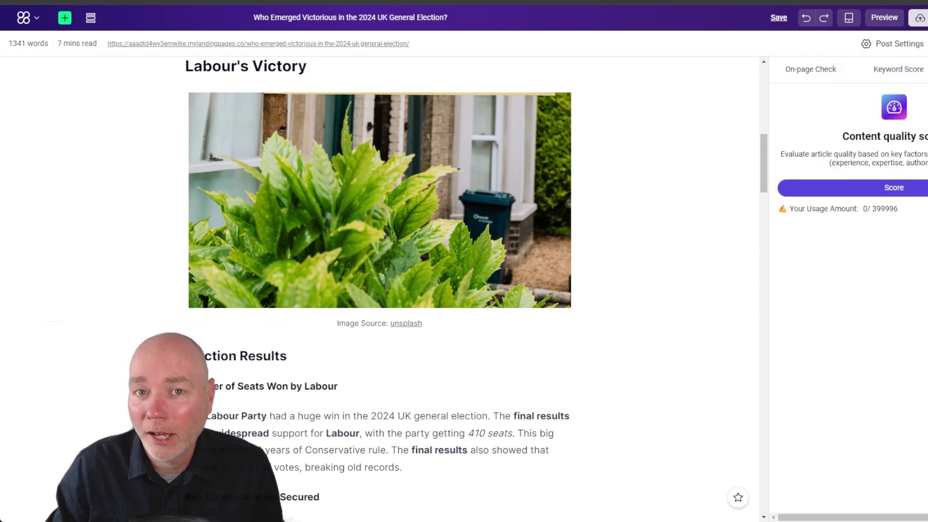
# Step: Score the article and read its E-E-A-T ratings (Experience 75, Authoritativeness 80) and modification suggestions
pyautogui.click(883, 190)
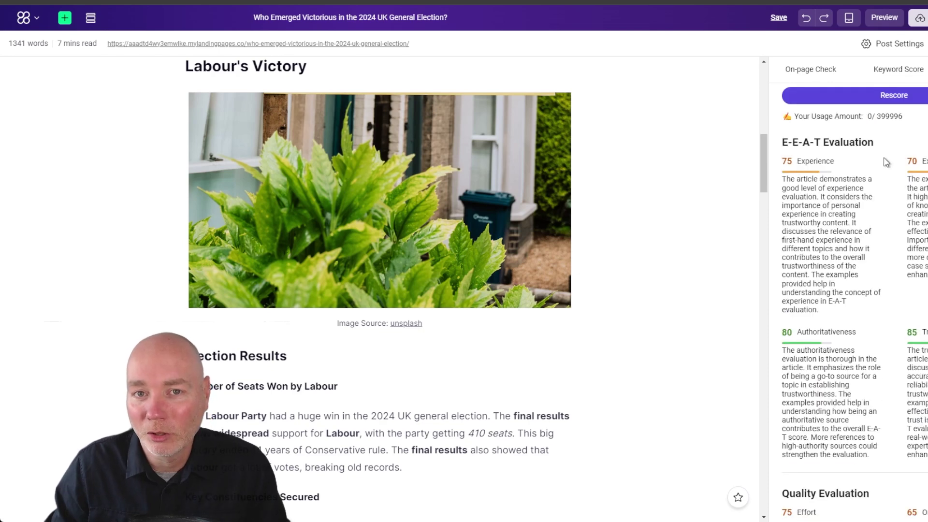
pyautogui.scroll(-2, 875, 299)
pyautogui.scroll(-4, 831, 240)
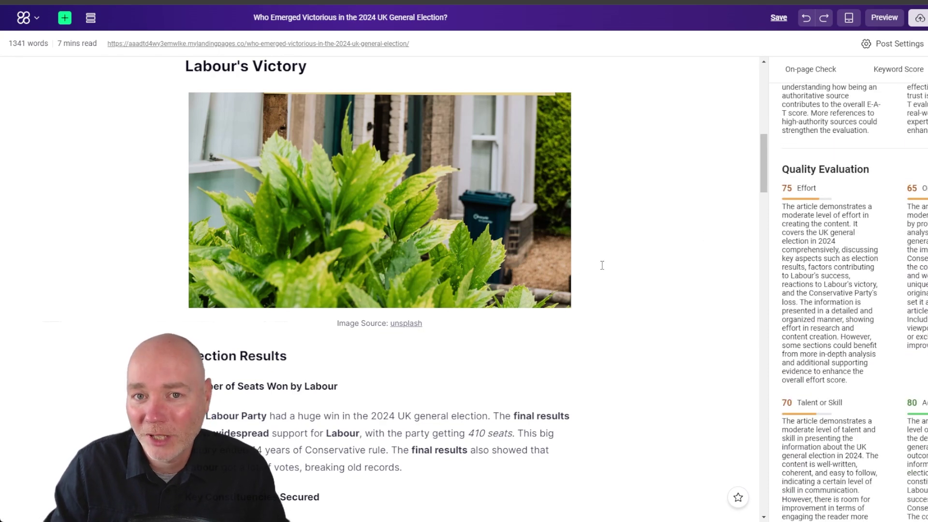
pyautogui.scroll(-1, 602, 265)
pyautogui.scroll(-7, 835, 237)
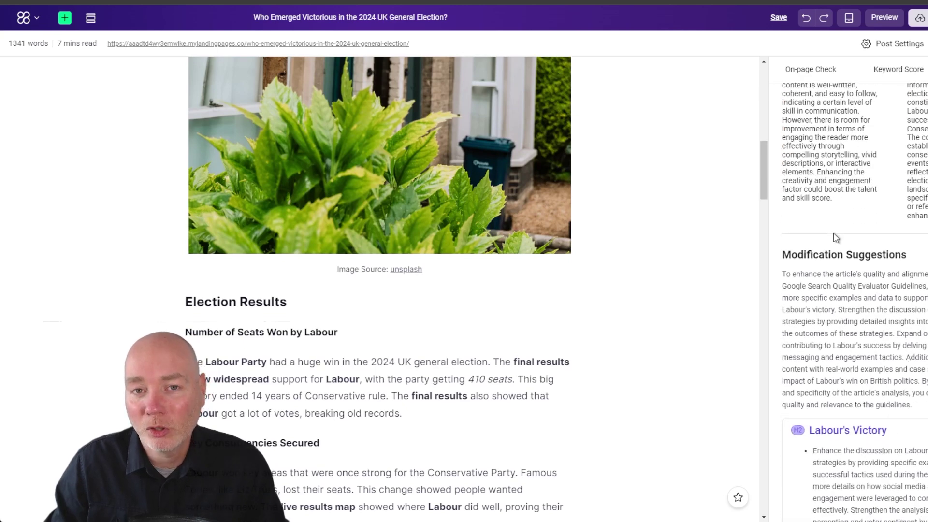
pyautogui.scroll(-3, 836, 237)
pyautogui.scroll(-1, 837, 238)
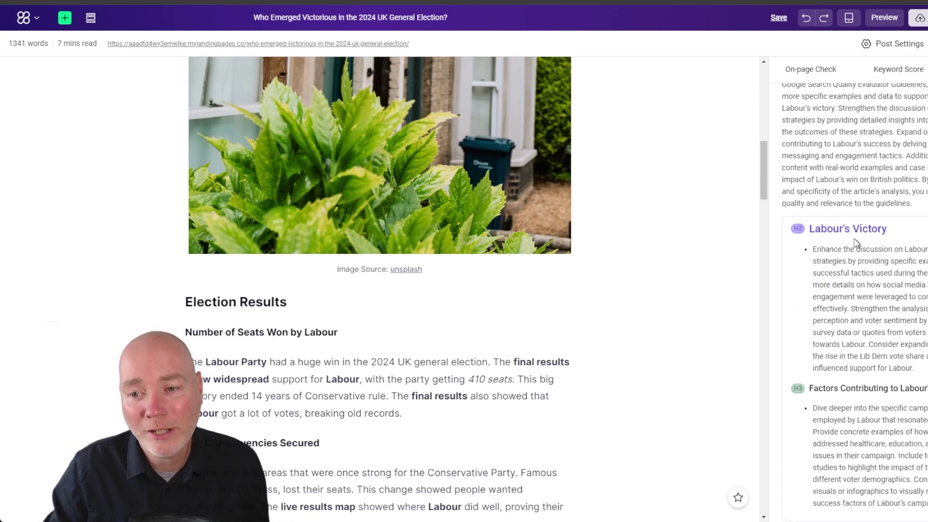
pyautogui.scroll(11, 886, 251)
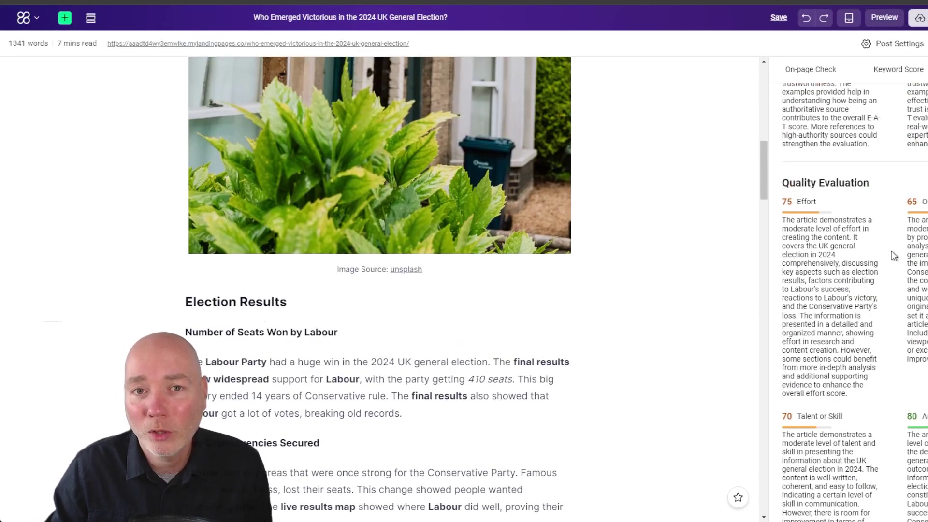
pyautogui.click(531, 331)
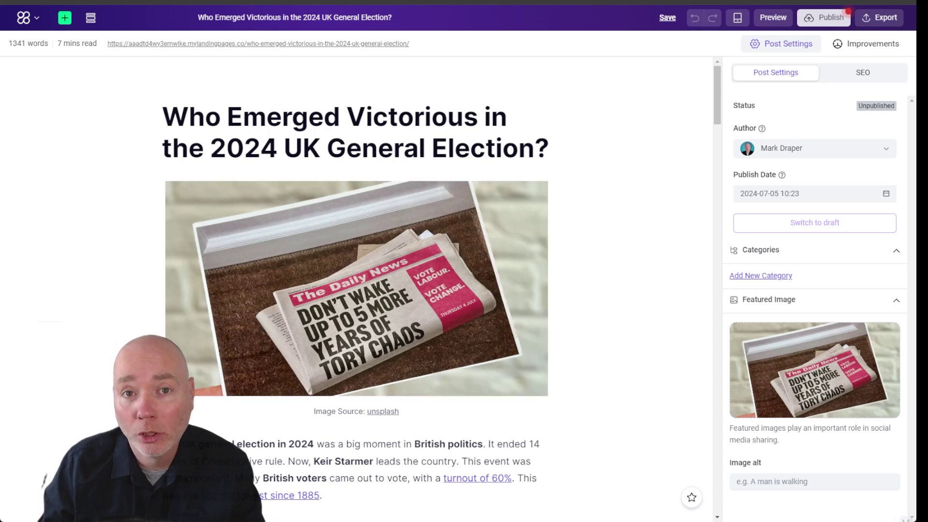
# Step: Check the post's publishing domain, then view export targets WP, WP.com, Strapi, Shopline and HTML/TXT/Markdown downloads
pyautogui.click(839, 20)
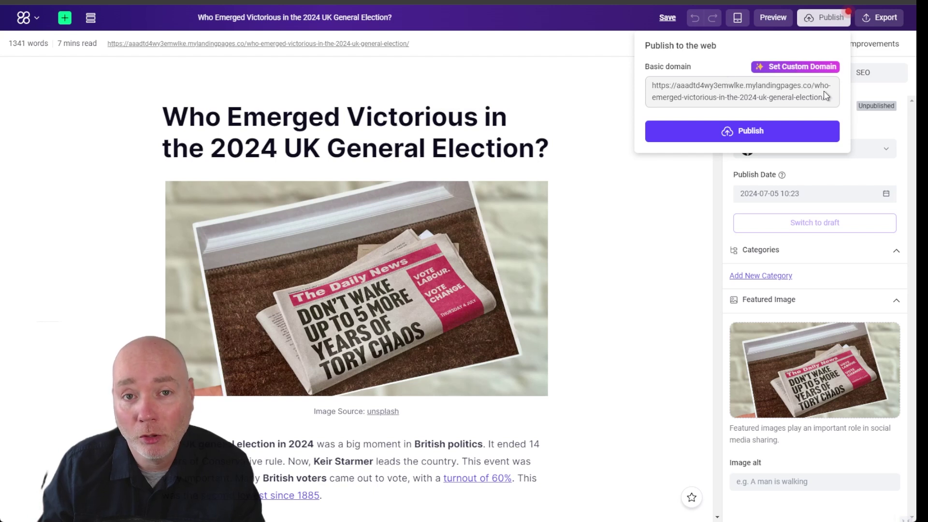
pyautogui.click(892, 19)
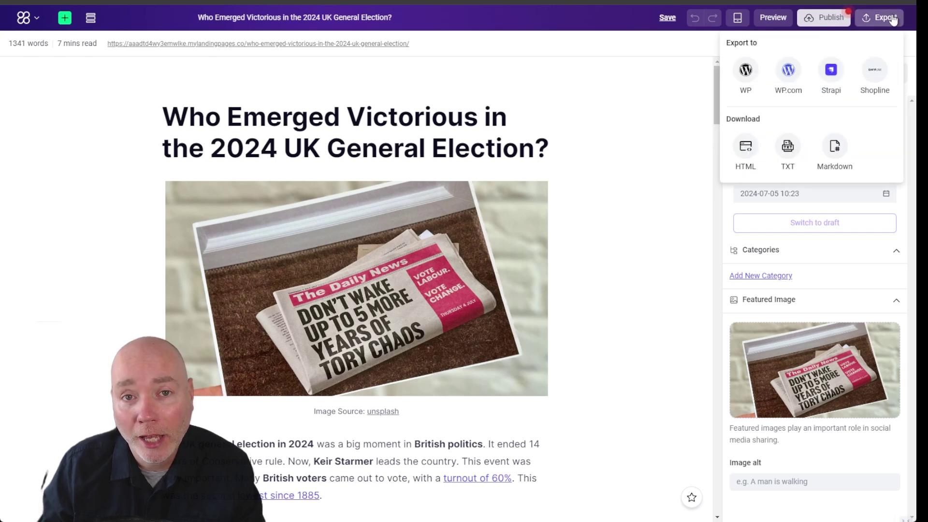
# Step: Close the export menu and read the article from Long-term Effects back up to Labour's Victory
pyautogui.click(744, 142)
pyautogui.scroll(-20, 483, 304)
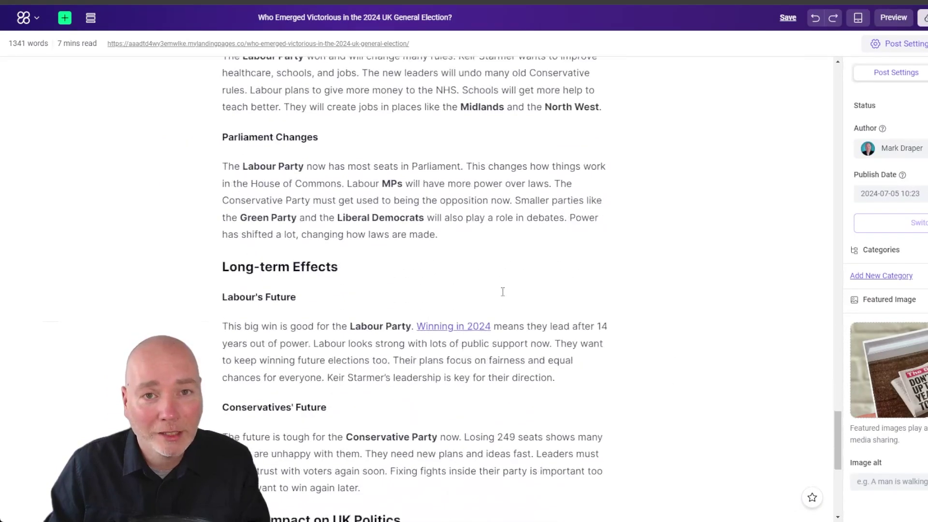
pyautogui.scroll(-7, 502, 292)
pyautogui.scroll(15, 512, 292)
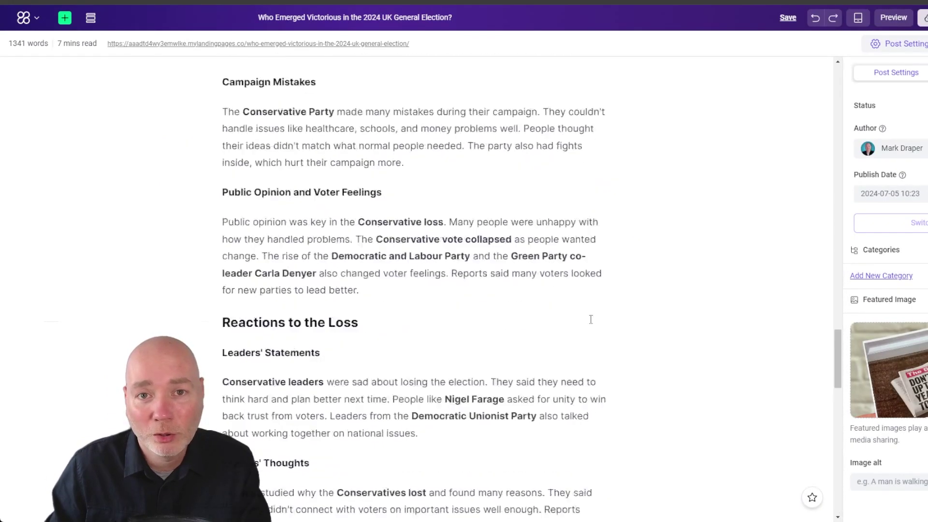
pyautogui.scroll(20, 590, 319)
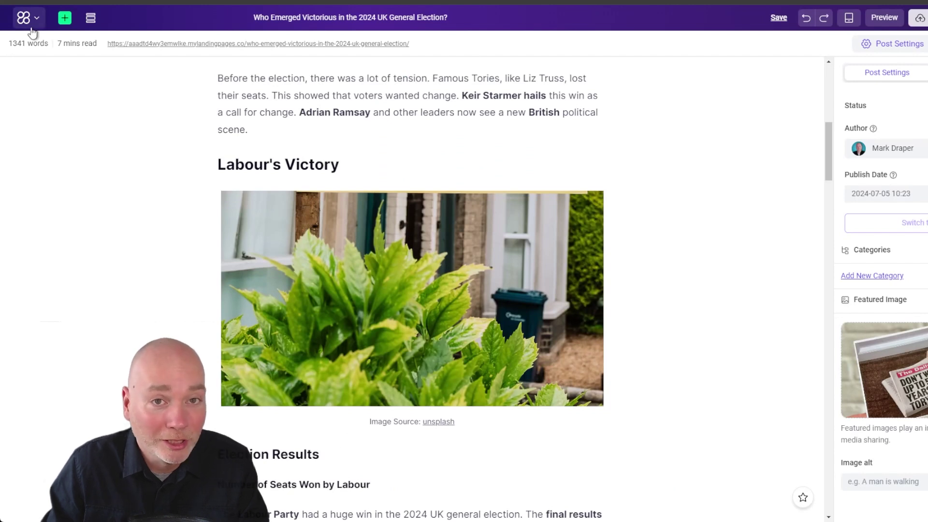
# Step: Return from the post editor to the dashboard, look over the article-generation choices, and cancel them
pyautogui.click(26, 18)
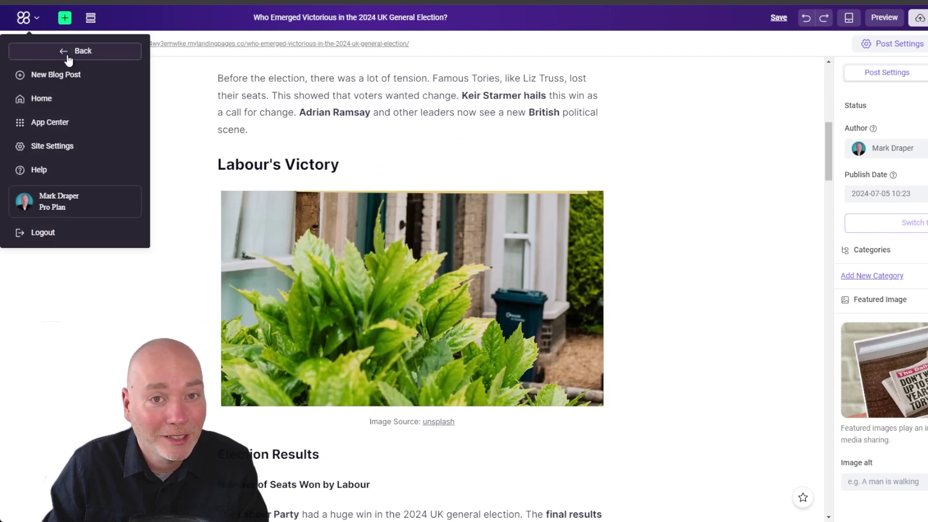
pyautogui.click(68, 59)
pyautogui.click(69, 66)
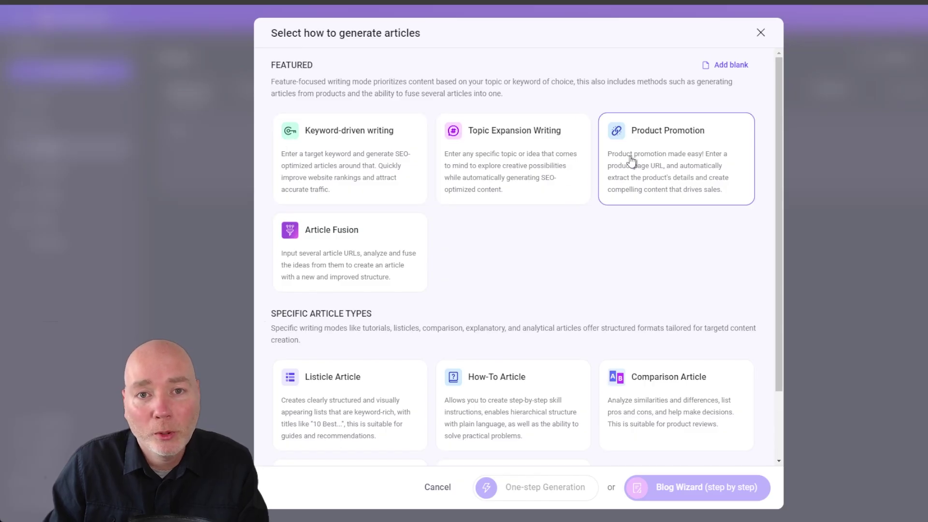
pyautogui.scroll(-1, 340, 372)
pyautogui.scroll(-1, 353, 376)
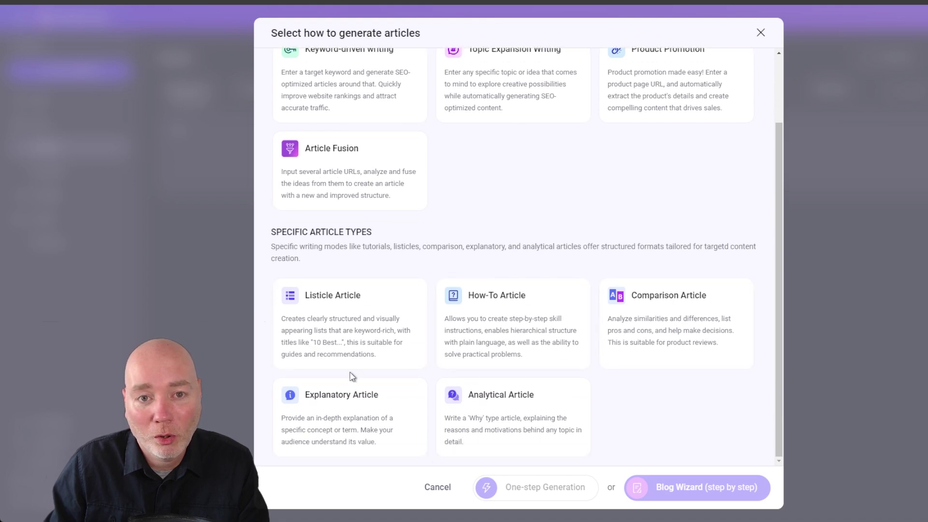
pyautogui.scroll(2, 576, 362)
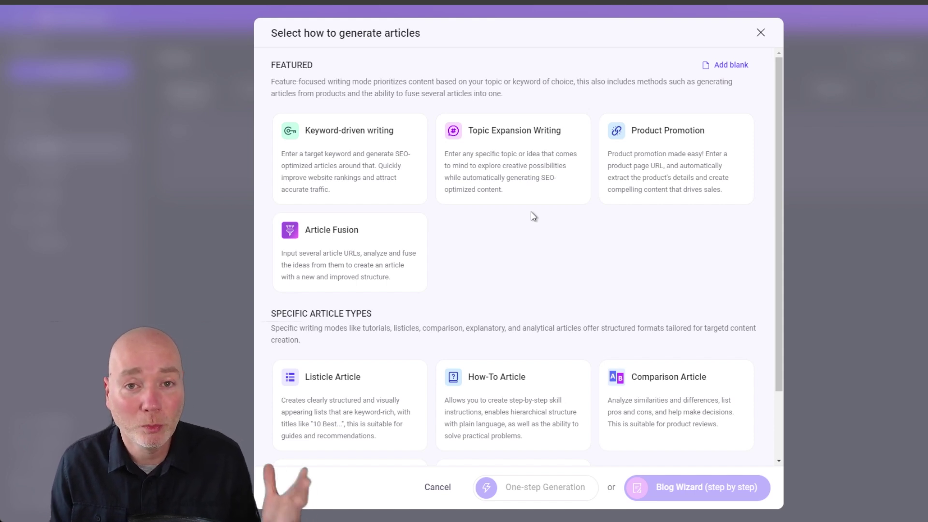
pyautogui.click(761, 34)
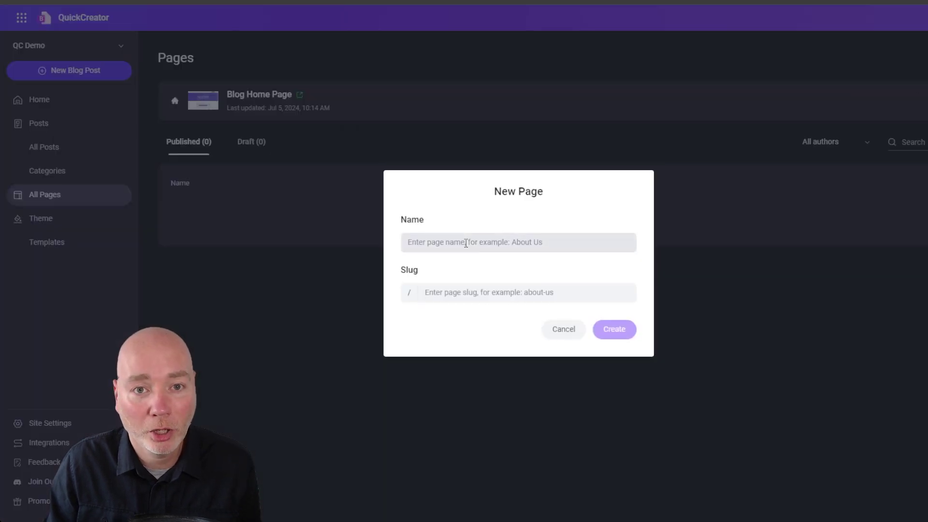
# Step: Create a new page named 'about' and insert a Header pattern at its top
pyautogui.click(464, 241)
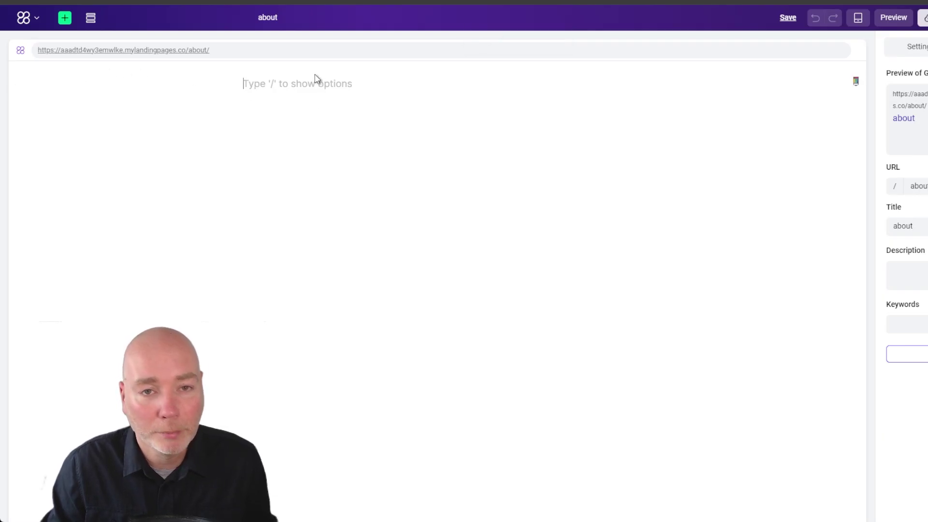
pyautogui.click(64, 22)
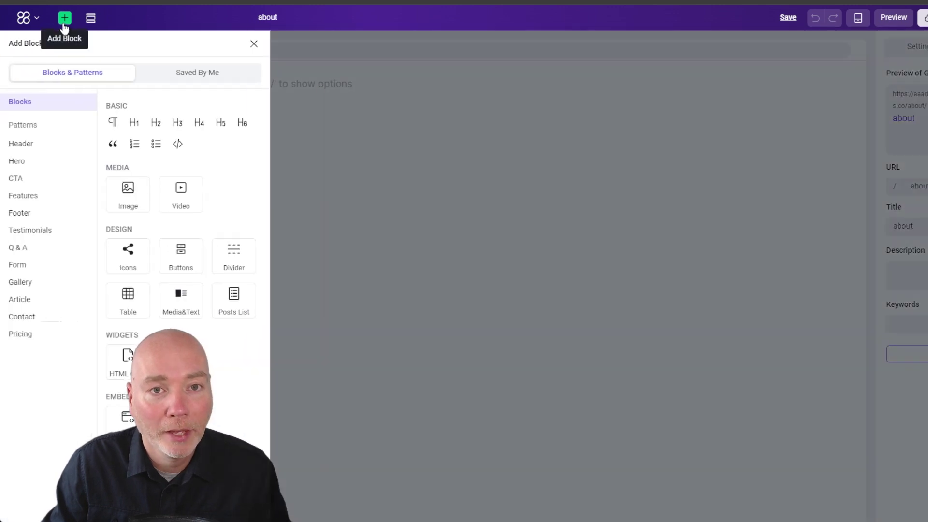
pyautogui.click(24, 144)
pyautogui.click(174, 111)
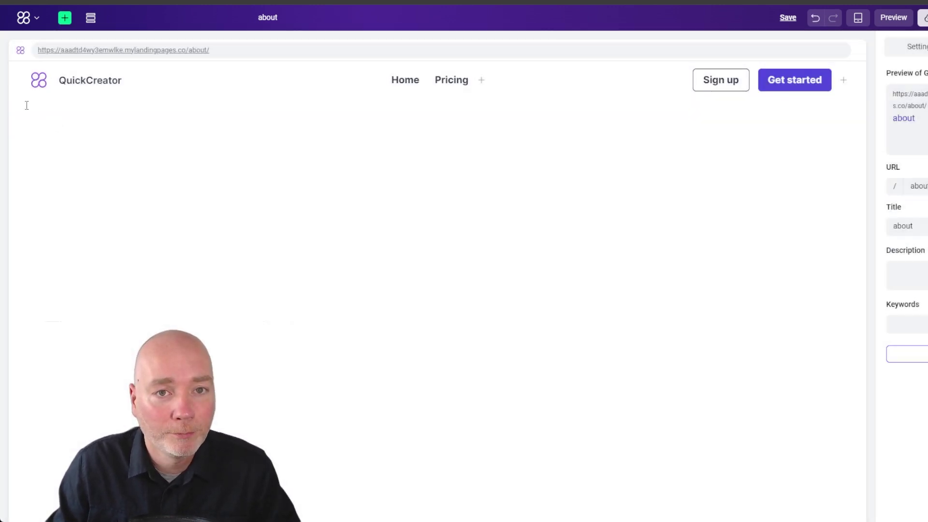
# Step: Insert a Hero section pattern below the header and review the filled page
pyautogui.click(35, 22)
pyautogui.click(65, 19)
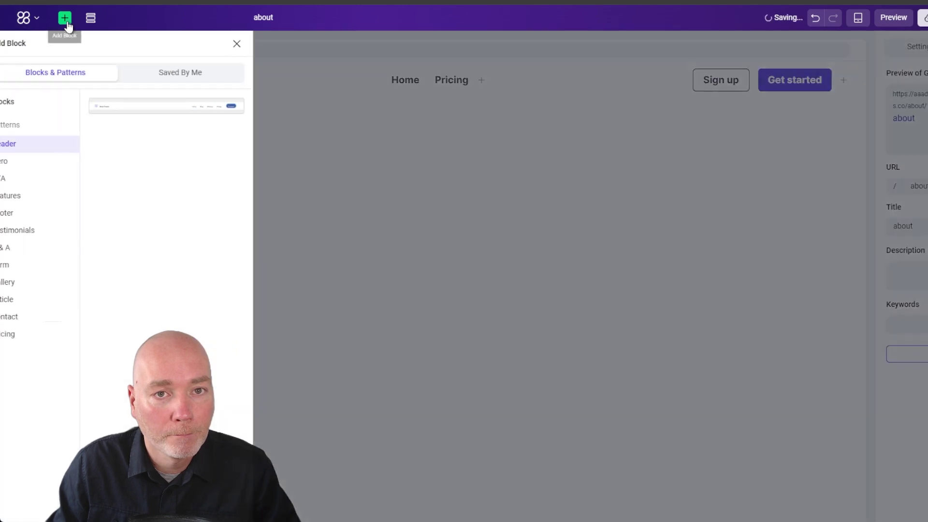
pyautogui.click(180, 166)
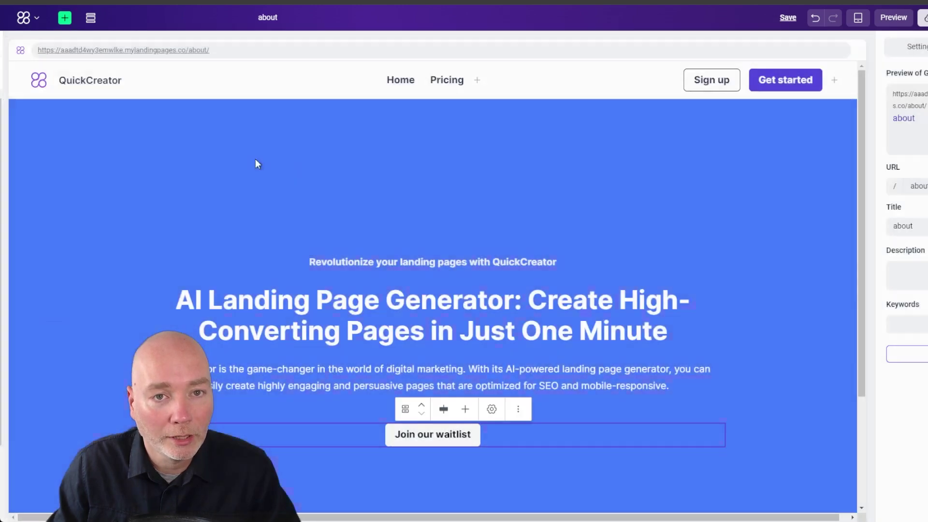
pyautogui.scroll(-3, 335, 210)
pyautogui.scroll(3, 360, 183)
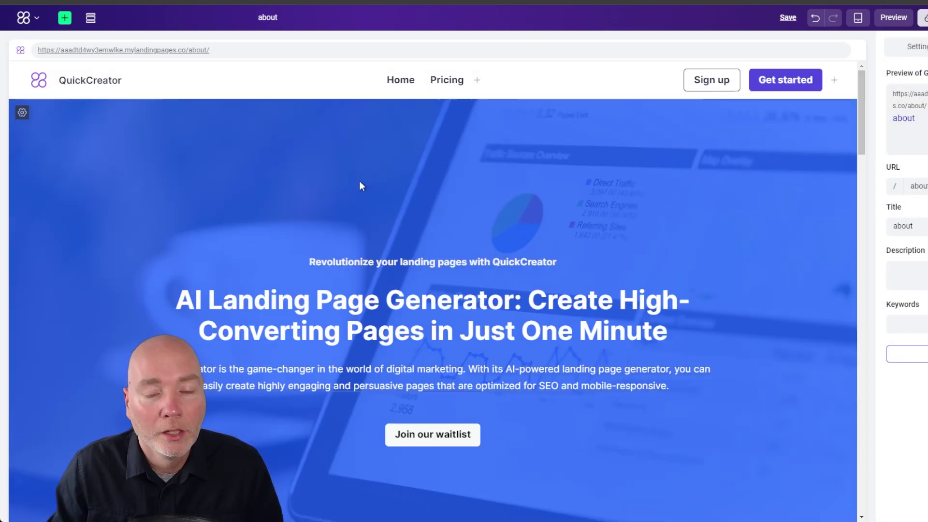
pyautogui.scroll(-10, 360, 183)
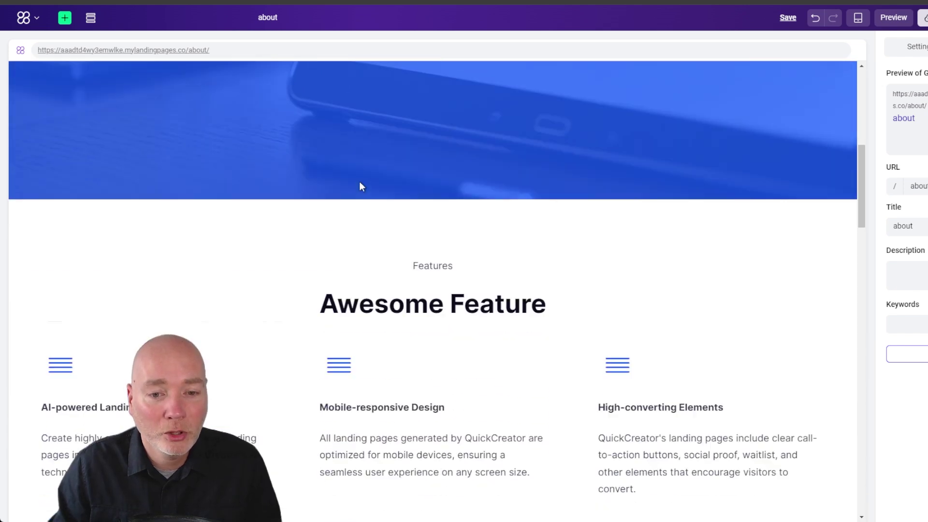
pyautogui.scroll(-5, 530, 356)
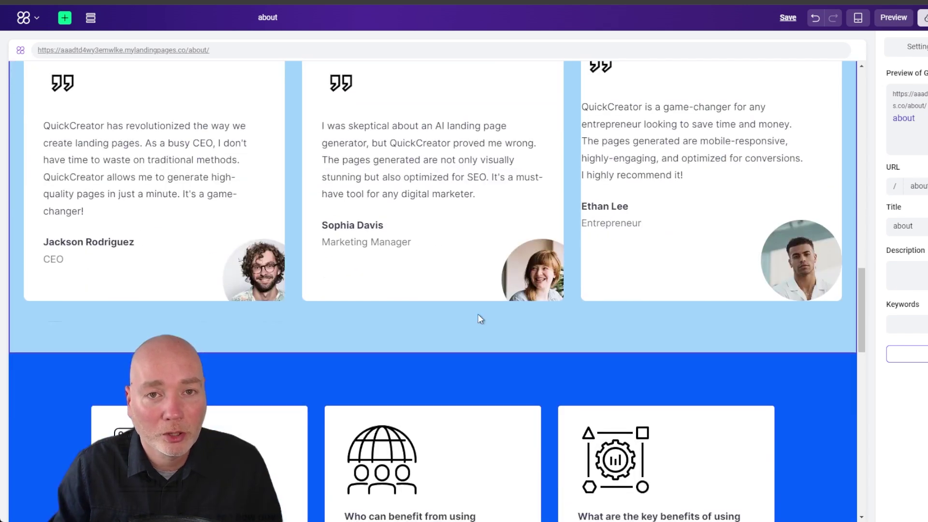
pyautogui.scroll(15, 479, 317)
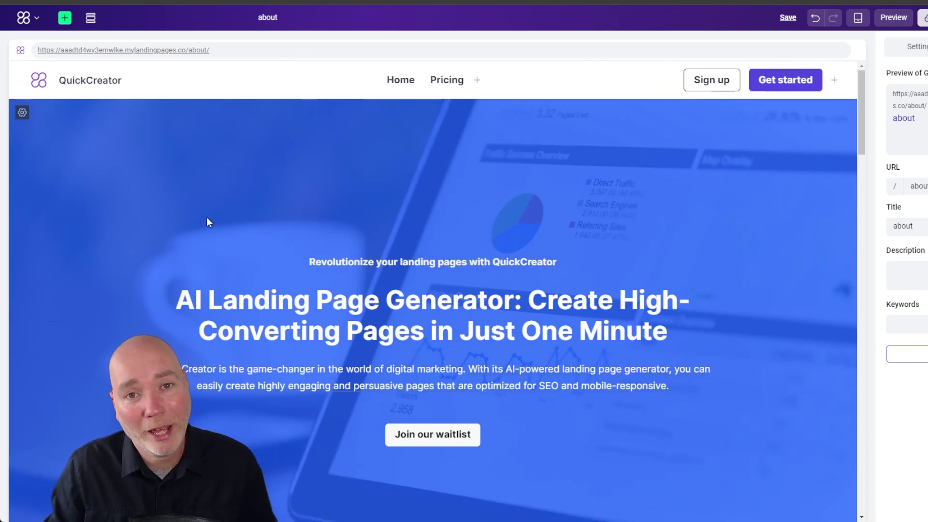
# Step: Leave the about page as a draft and view the site's Custom Domain settings
pyautogui.click(35, 24)
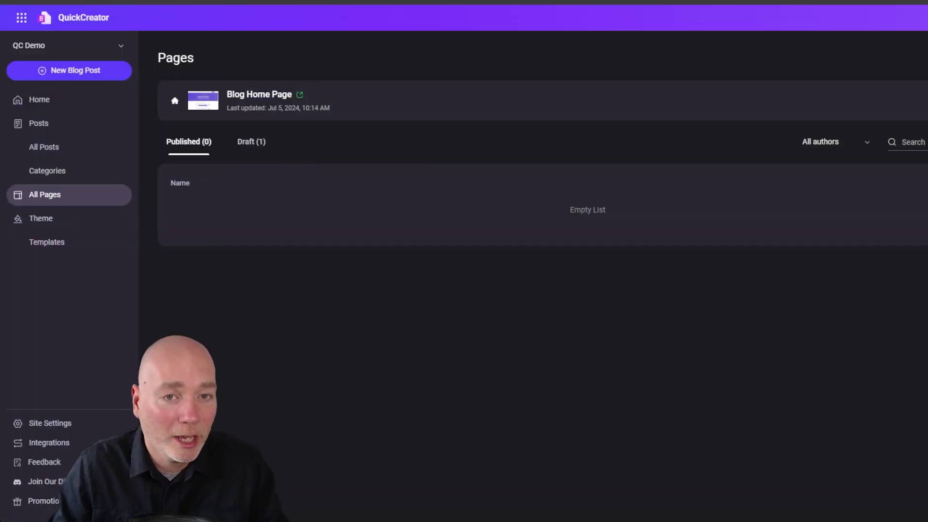
pyautogui.click(75, 420)
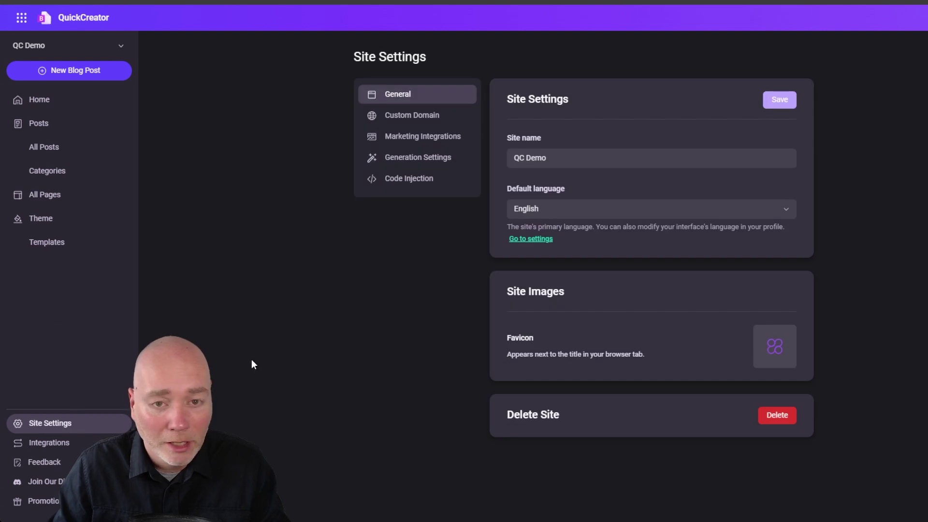
pyautogui.click(440, 115)
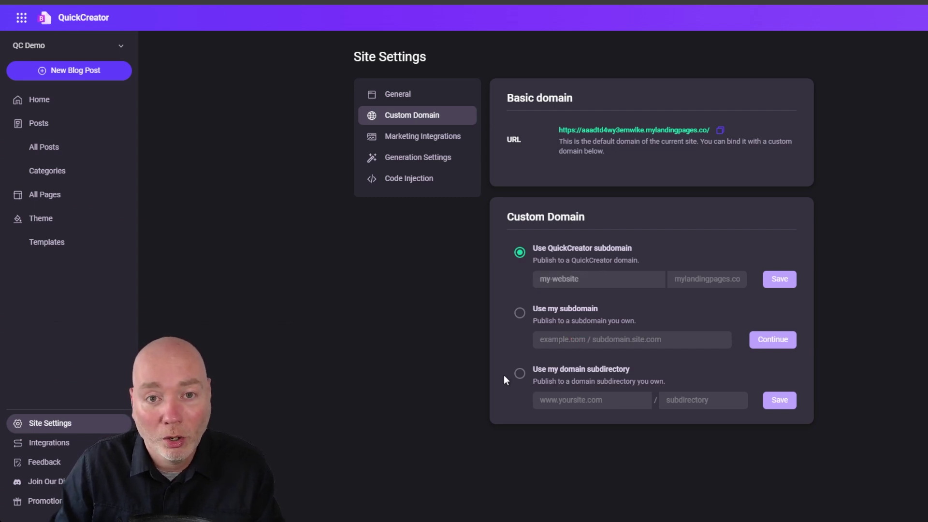
# Step: Review Marketing Integrations and Generation Settings, then go to Code Injection's In Site Body field
pyautogui.click(416, 136)
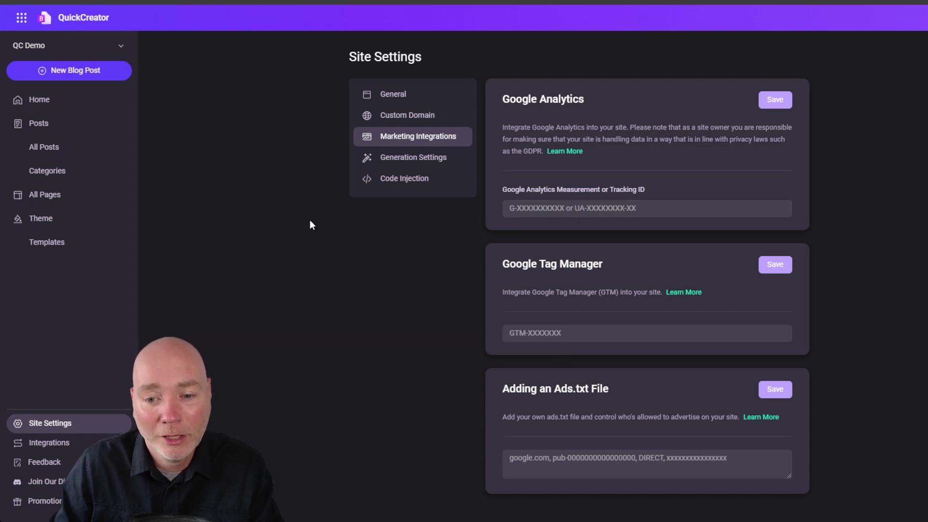
pyautogui.click(443, 159)
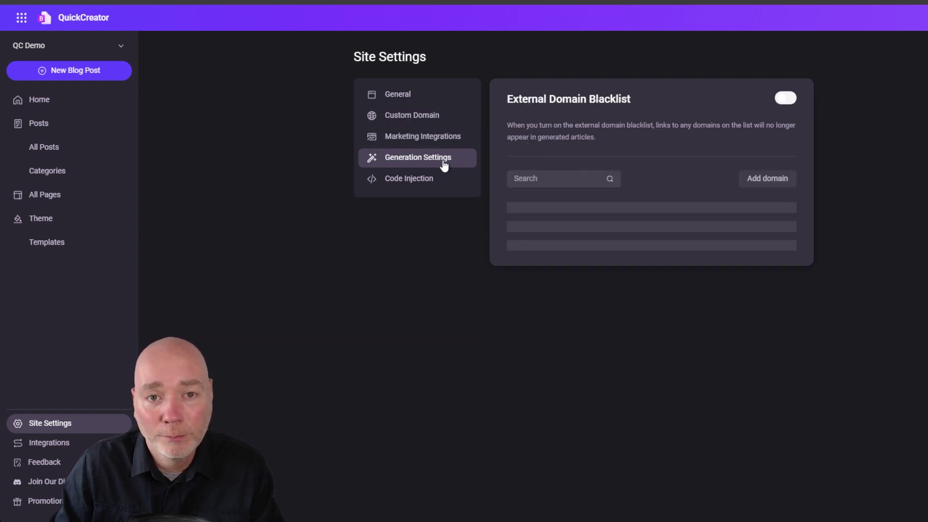
pyautogui.click(418, 177)
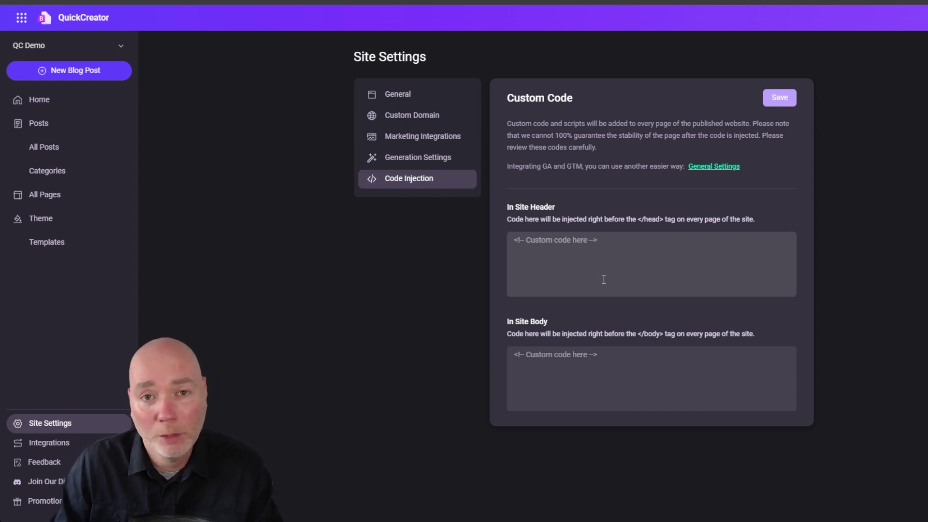
pyautogui.click(580, 370)
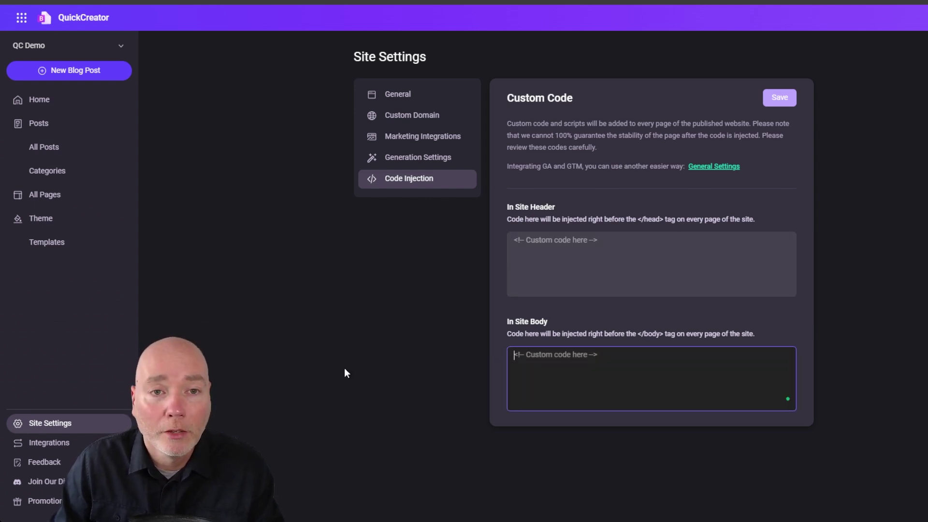